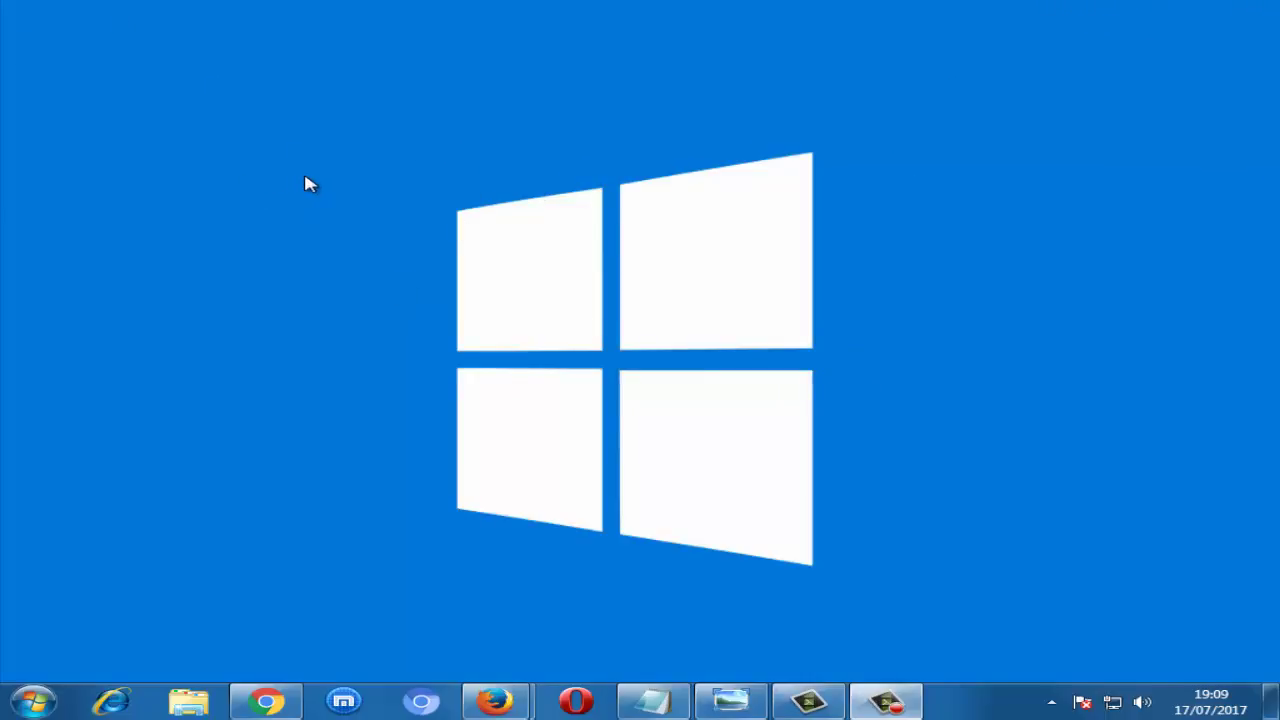
right_click(259, 199)
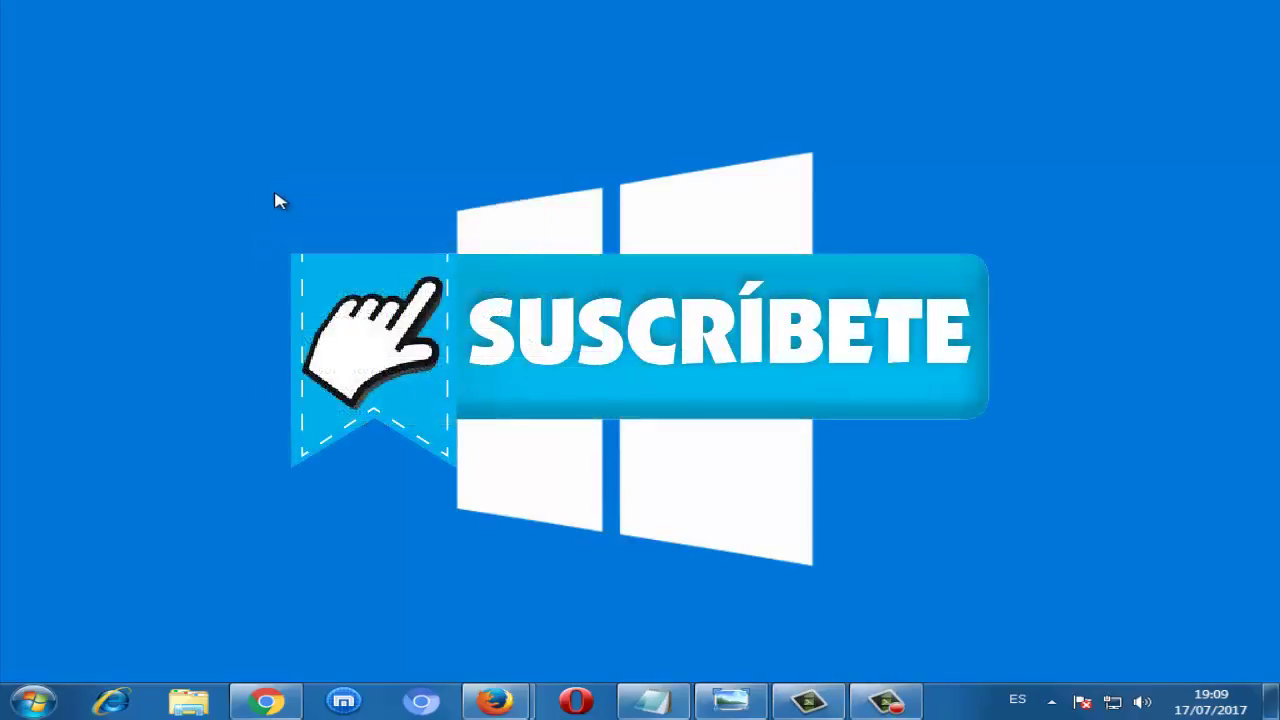
right_click(277, 194)
left_click(365, 249)
right_click(288, 202)
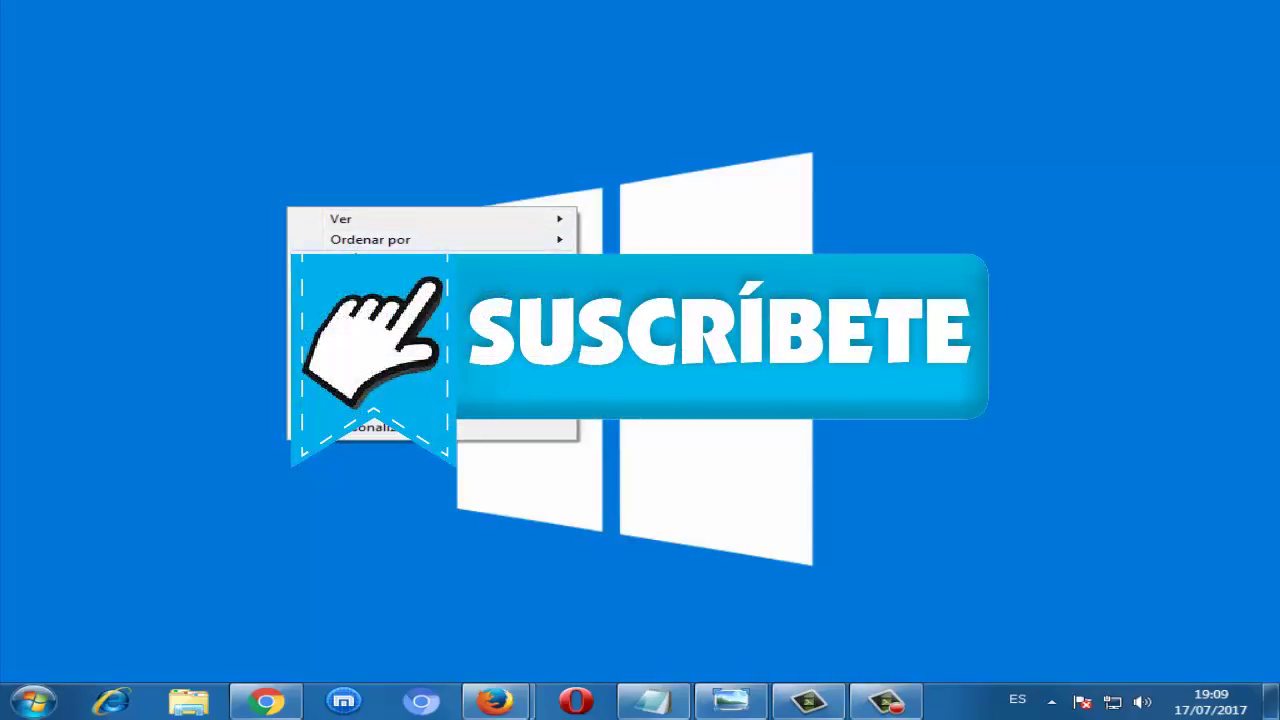
left_click(350, 258)
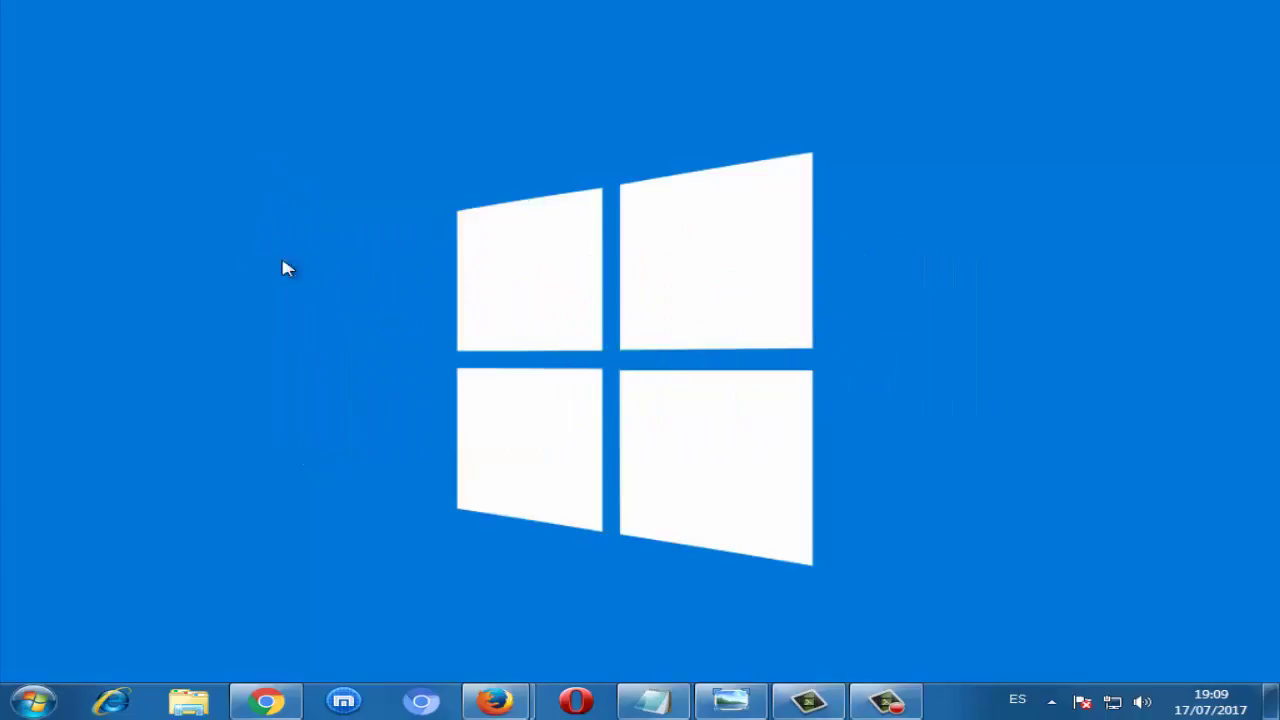
right_click(248, 253)
left_click(300, 306)
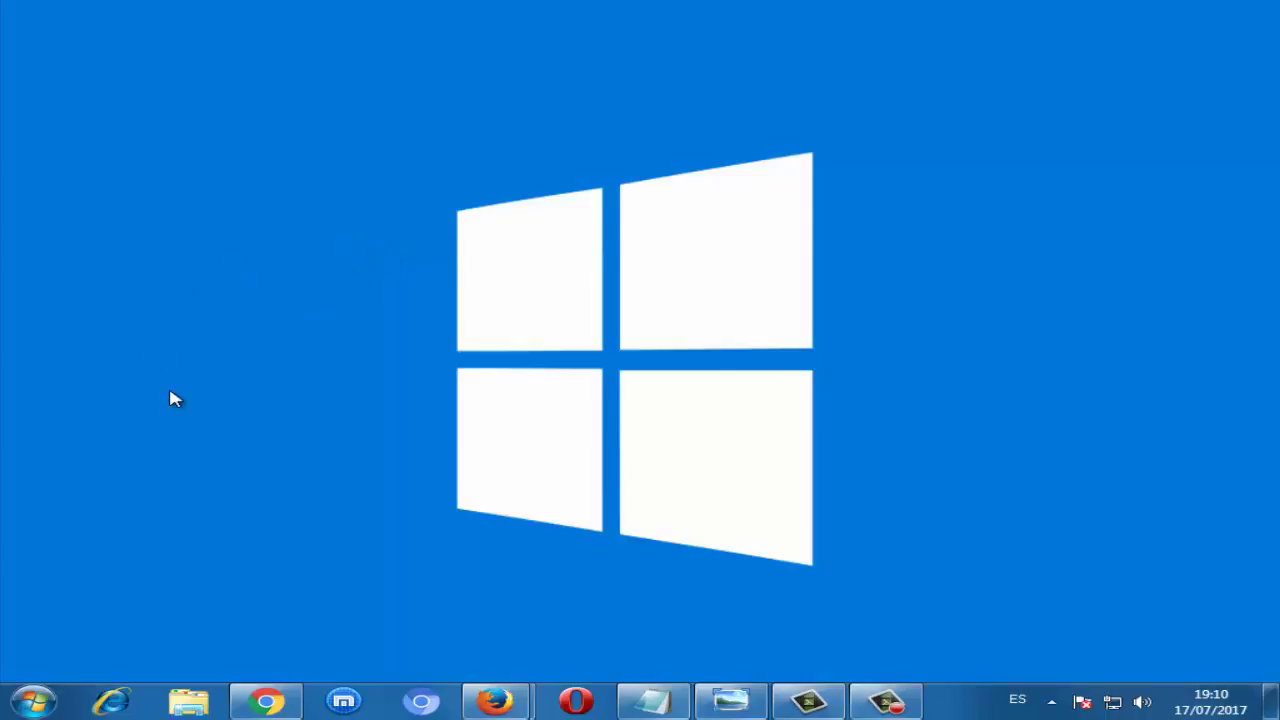
Step: Search the computer for "mostrar todos los archivos y carpetas ocult" and open the matching hidden files and folders setting
left_click(30, 702)
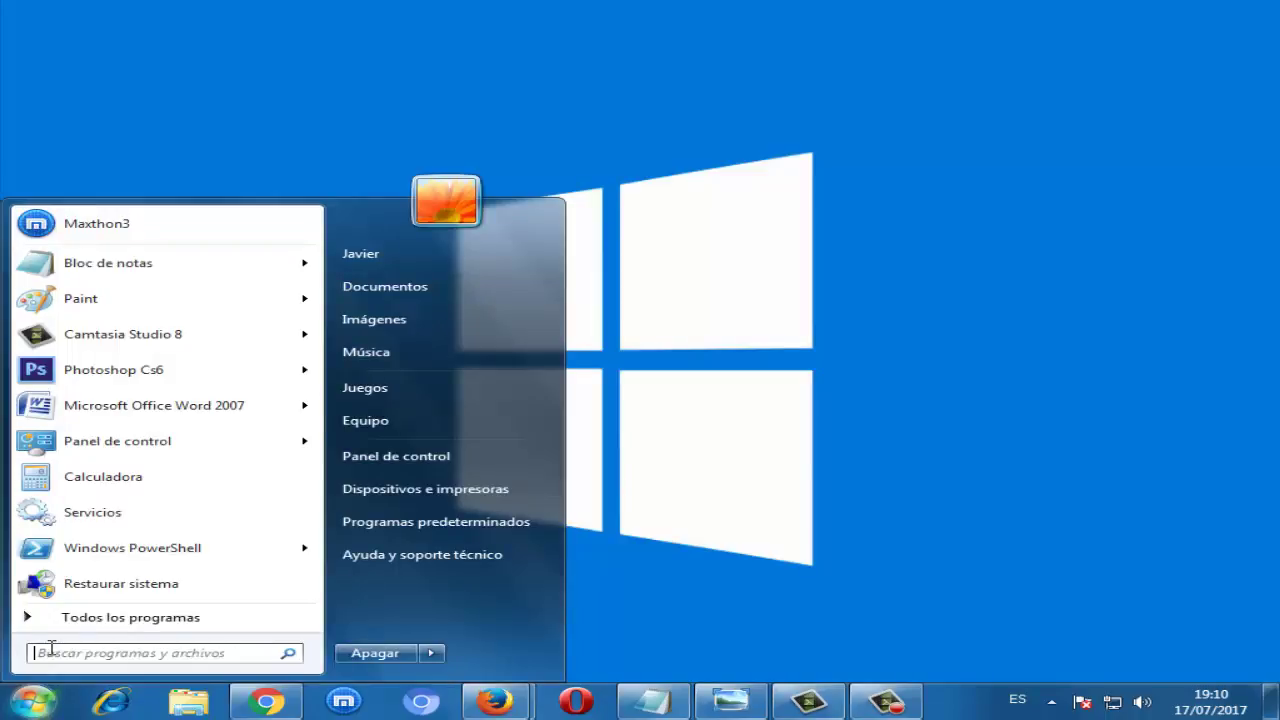
type("mos")
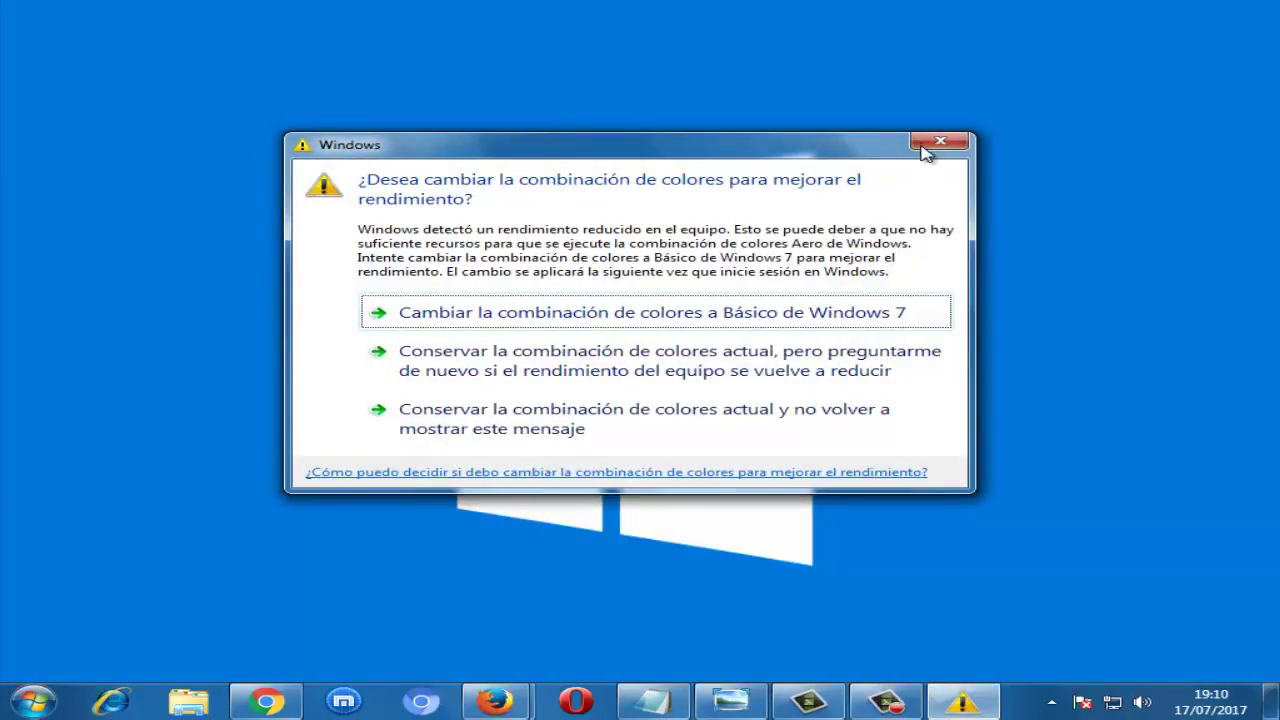
left_click(930, 146)
key("super")
type("m")
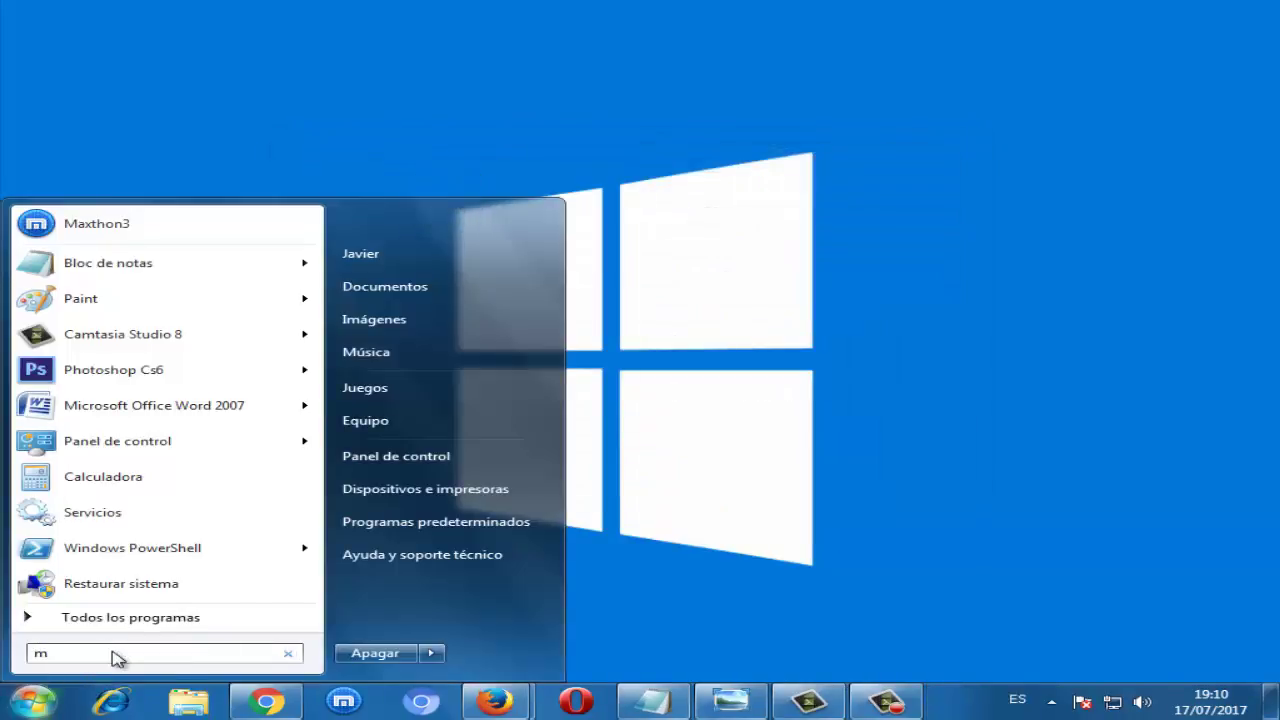
type("ostrar tod")
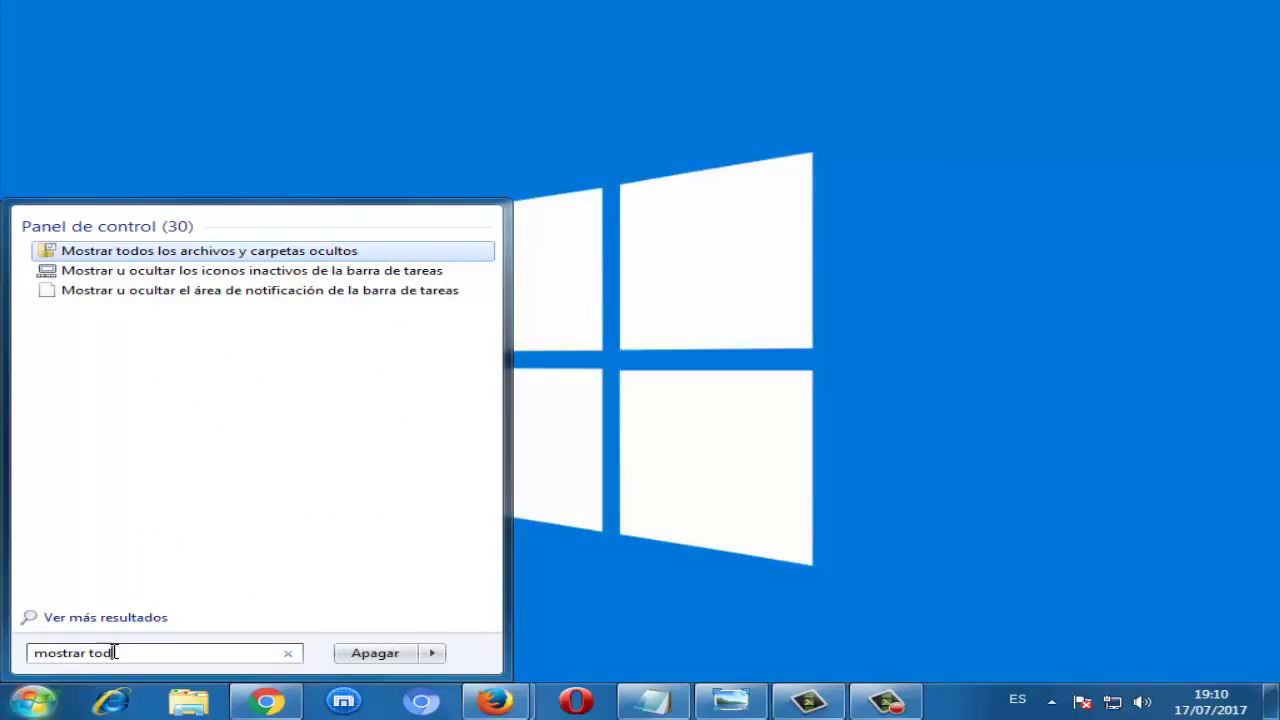
type("os los ")
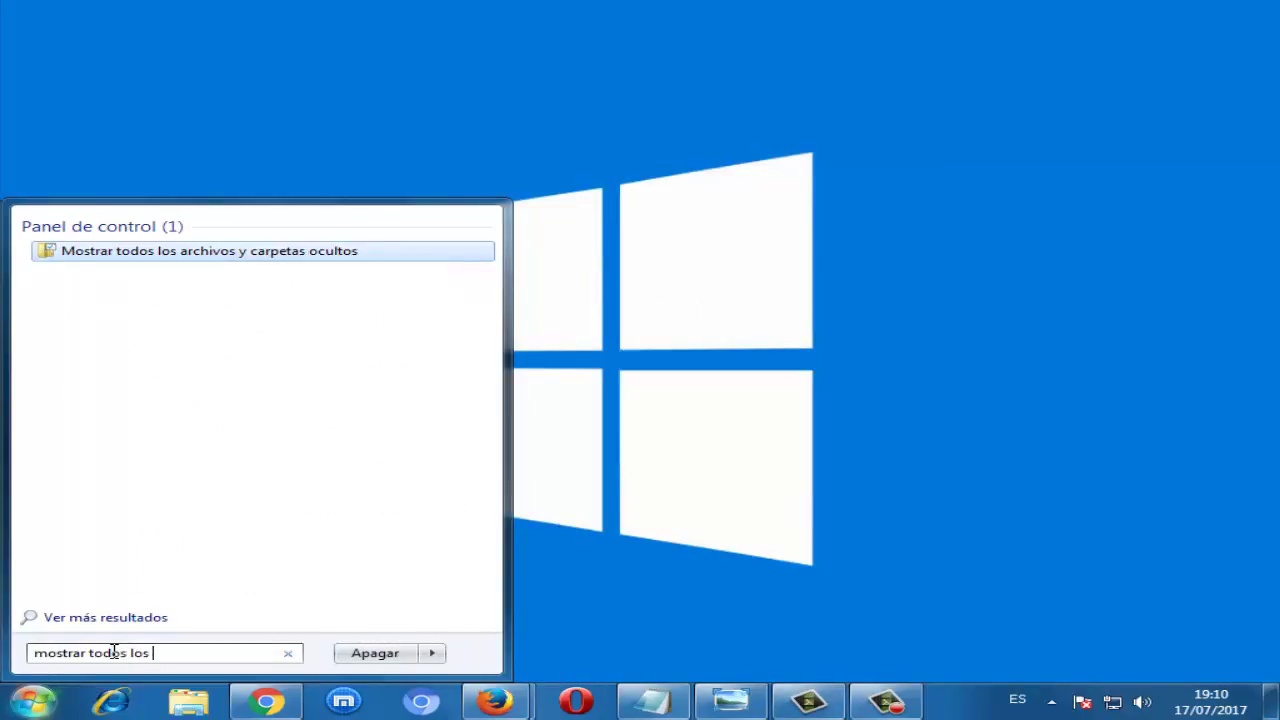
type("archivos y carpetas")
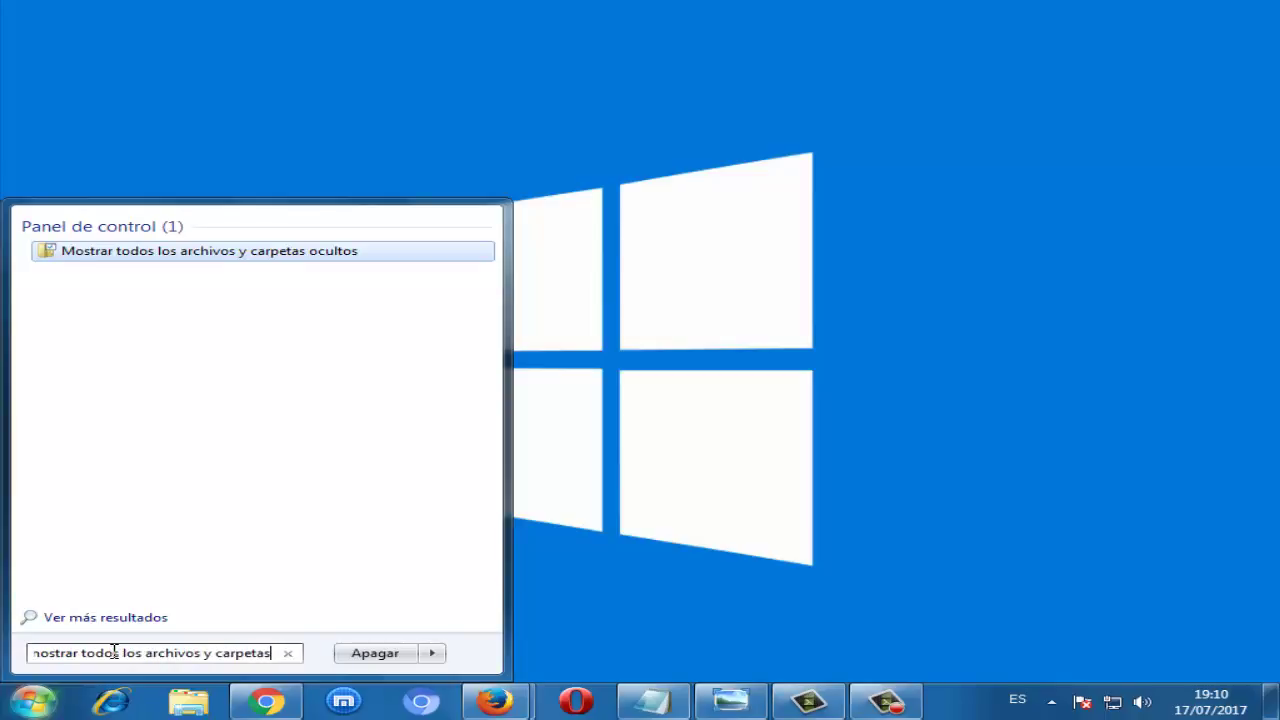
type(" o")
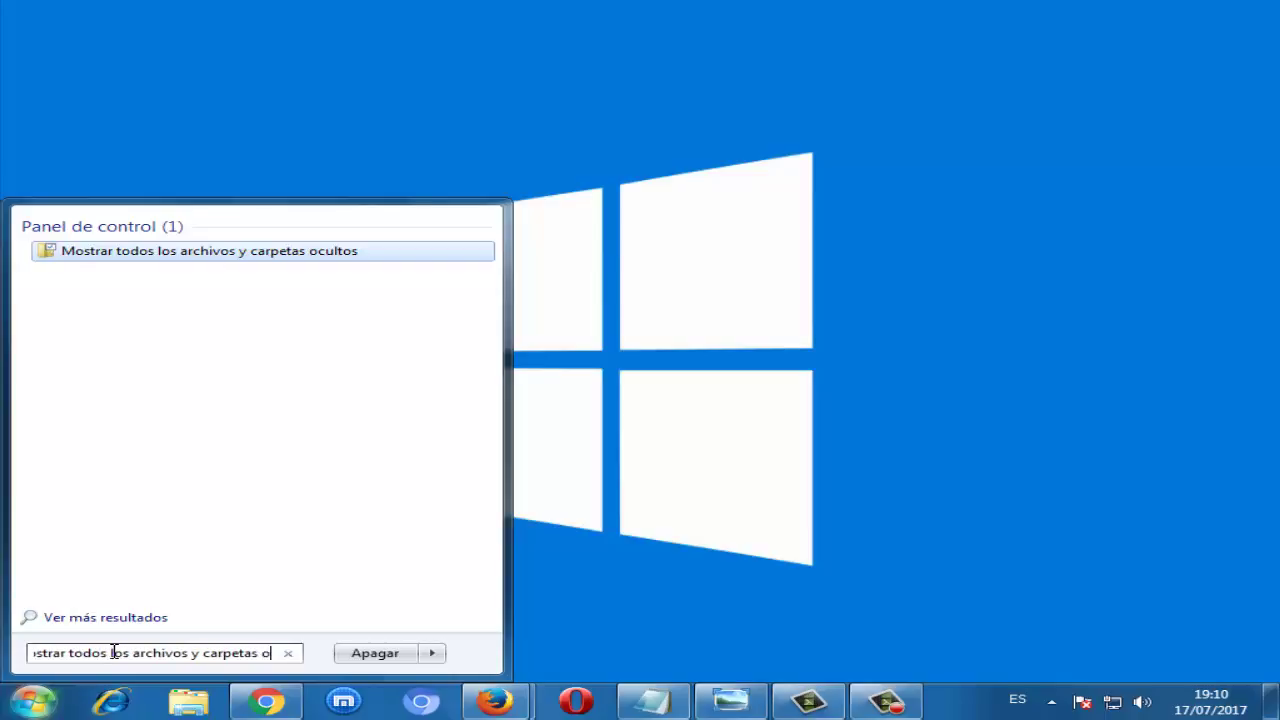
type("cultas")
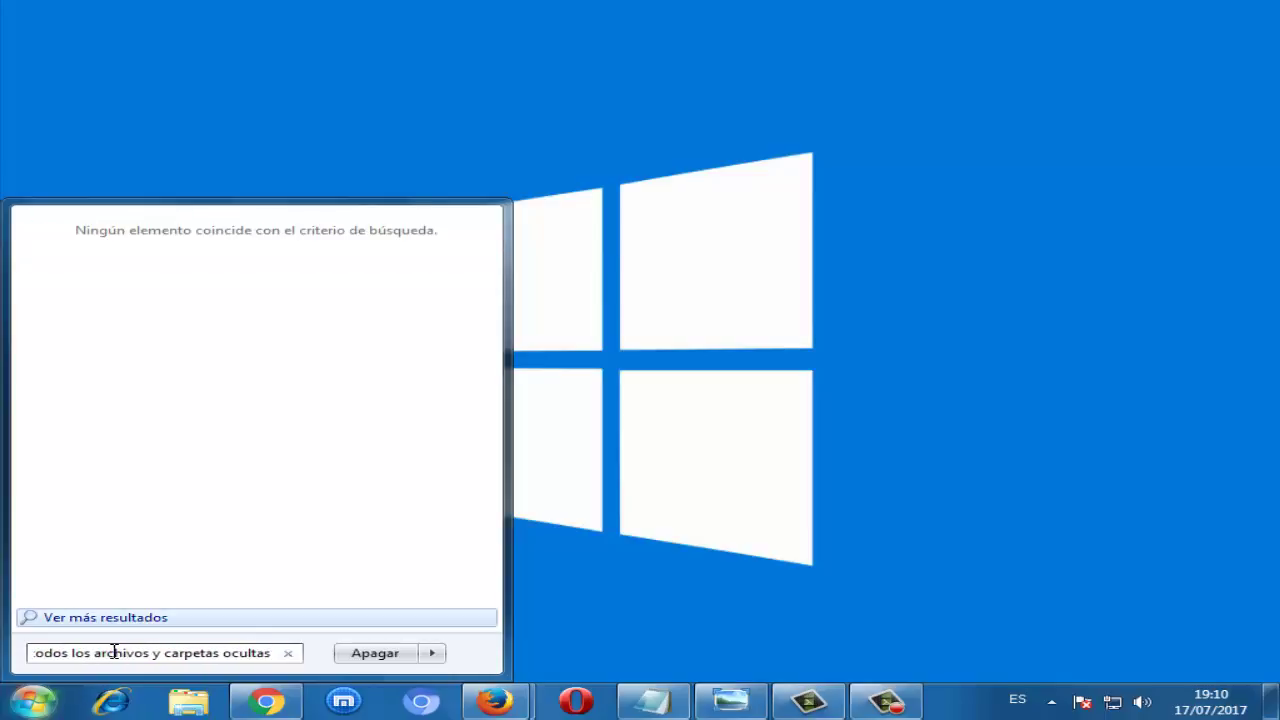
key("BackSpace")
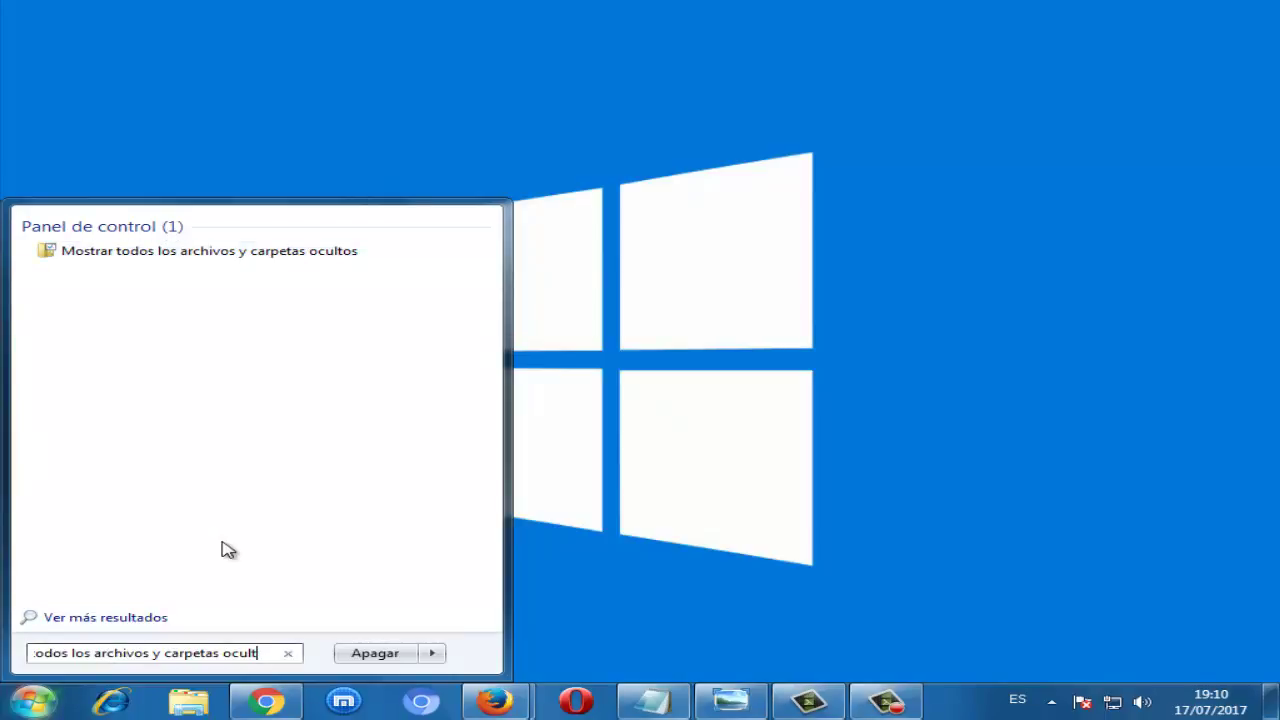
key("Return")
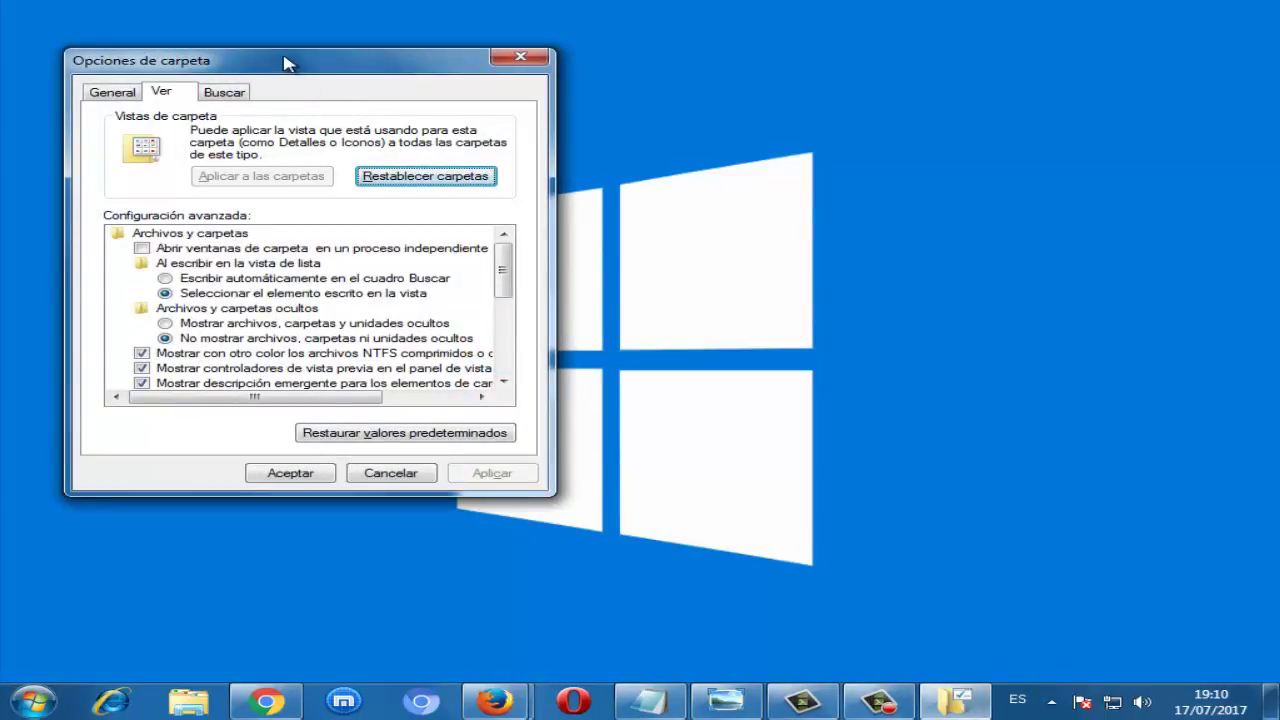
Step: Try the "Mostrar archivos, carpetas y unidades ocultos" option in Opciones de carpeta and close the dialog without applying it
left_click_drag(288, 63, 437, 152)
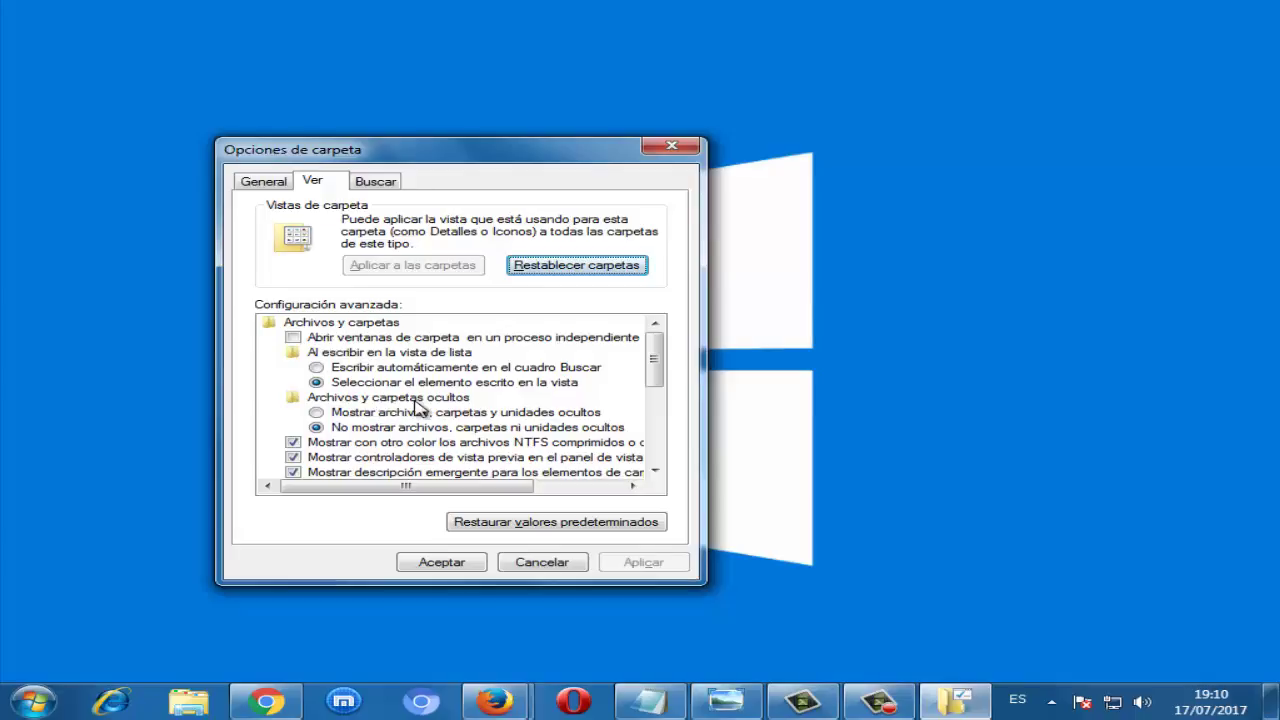
left_click(343, 414)
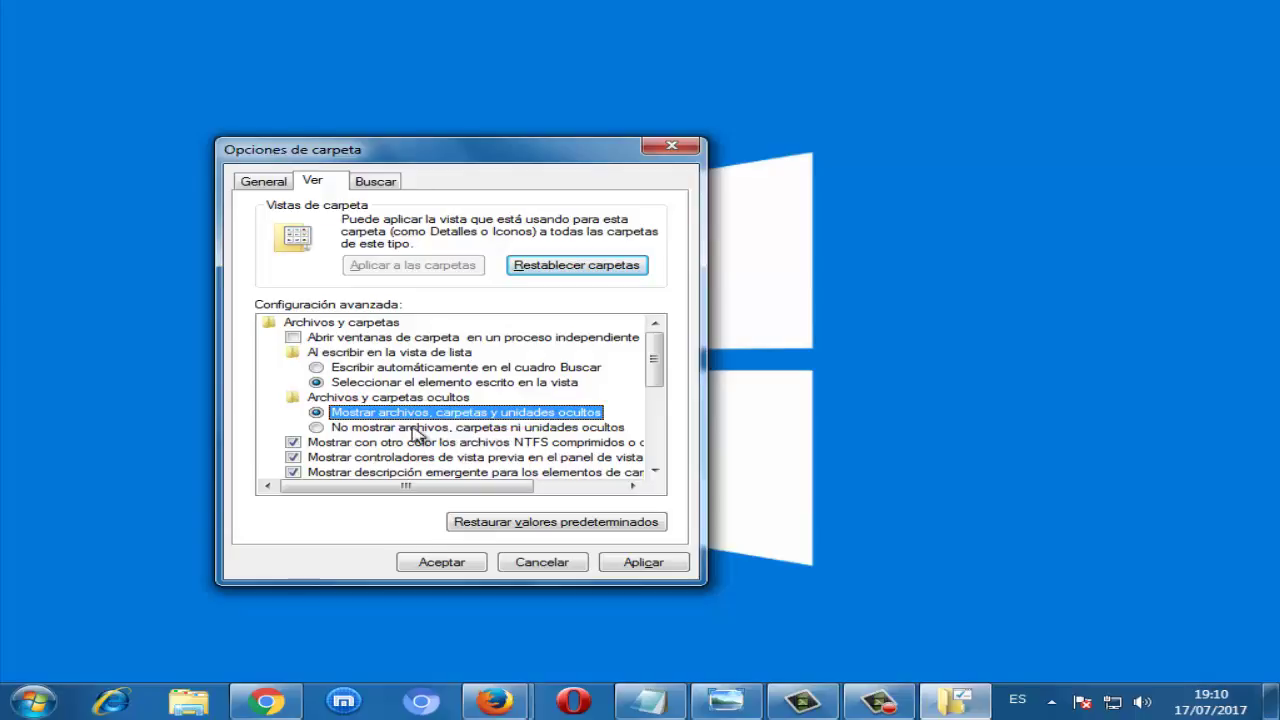
left_click(386, 428)
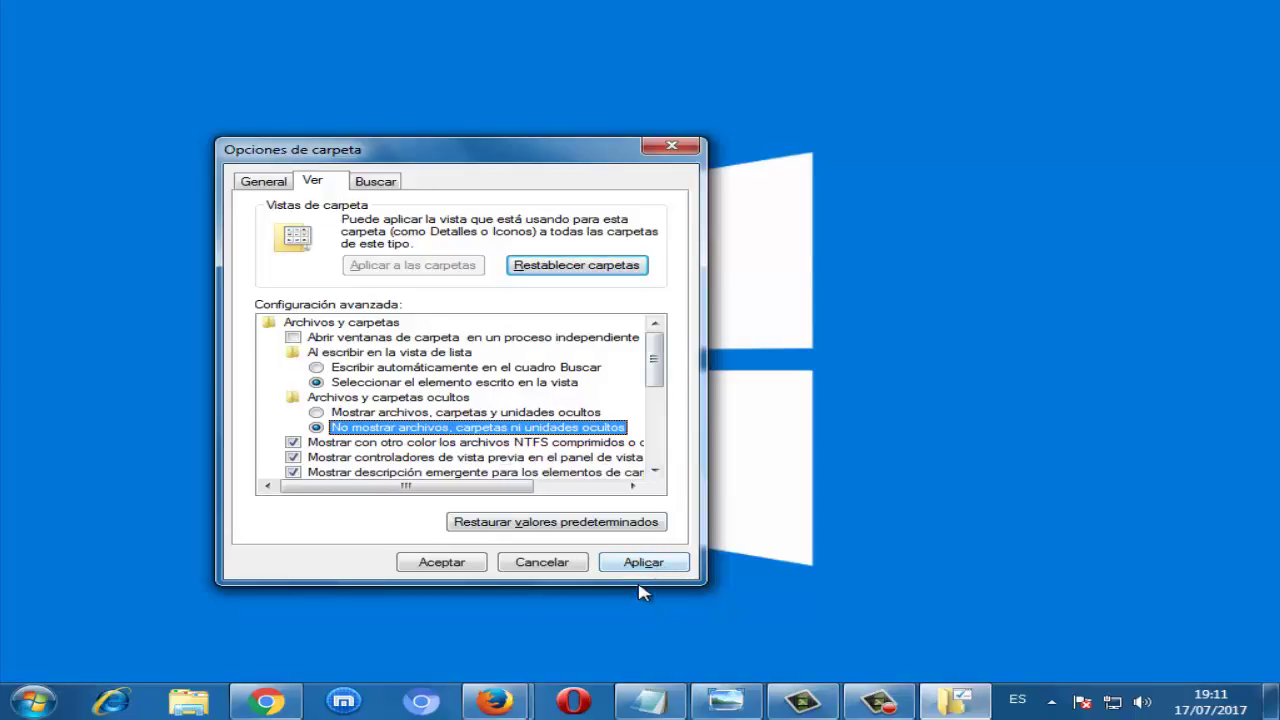
left_click(671, 145)
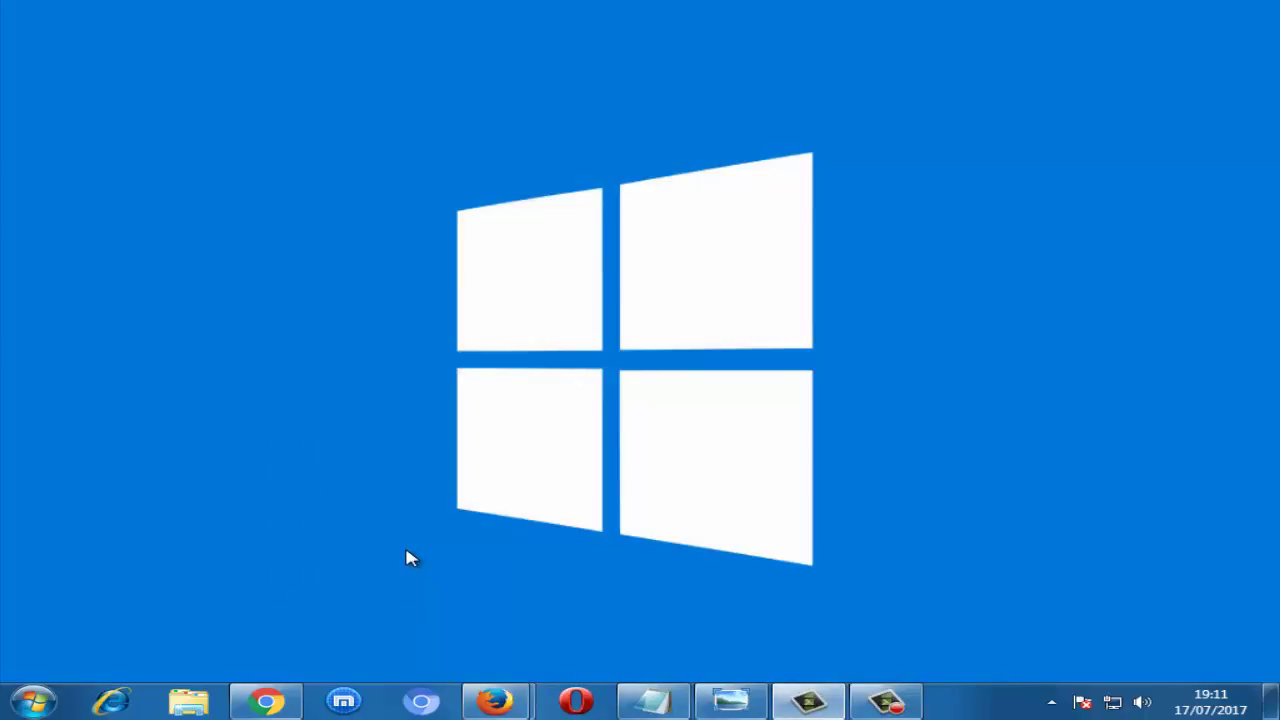
Step: Open Disco local (C:) from Equipo and select the Usuarios folder
left_click(33, 702)
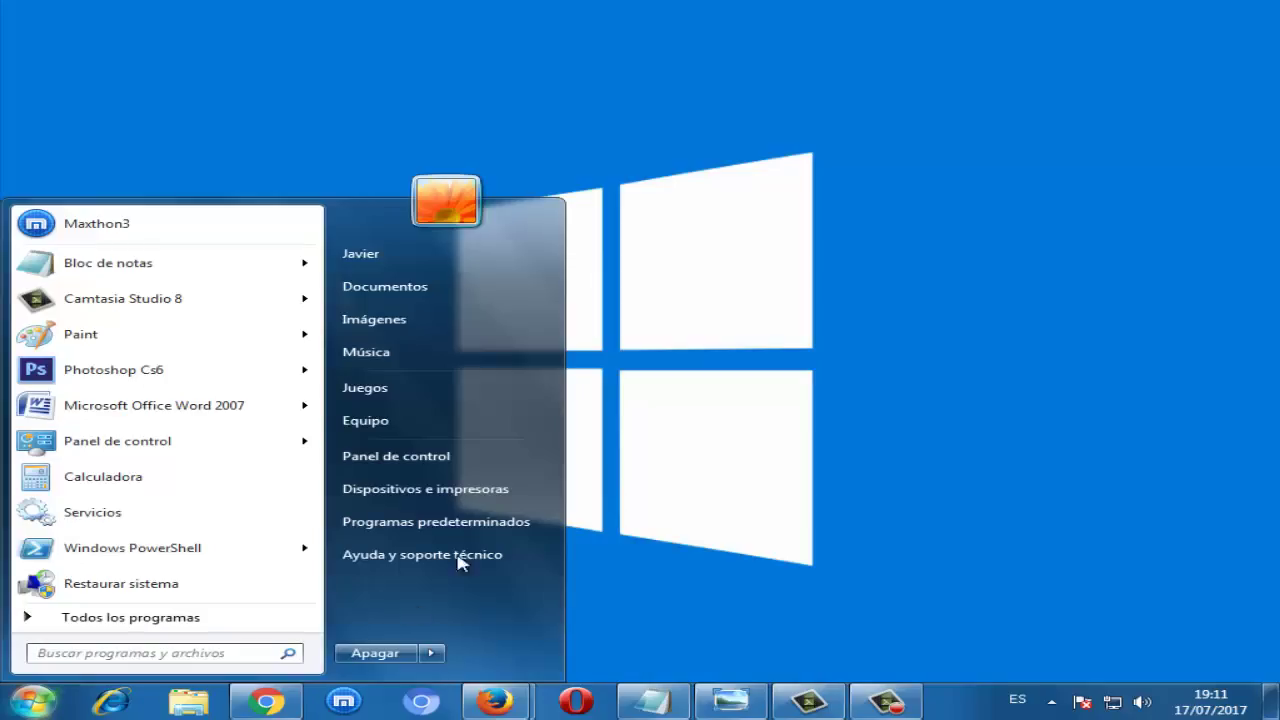
left_click(409, 419)
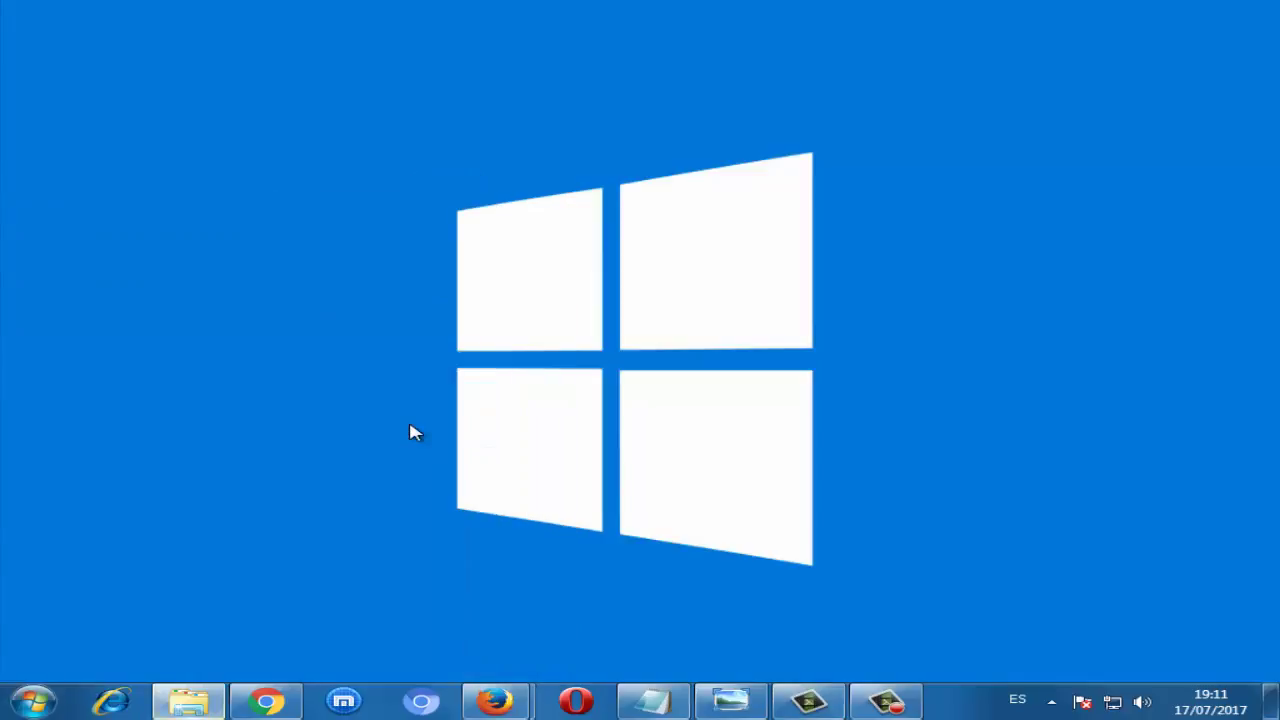
left_click_drag(596, 203, 570, 203)
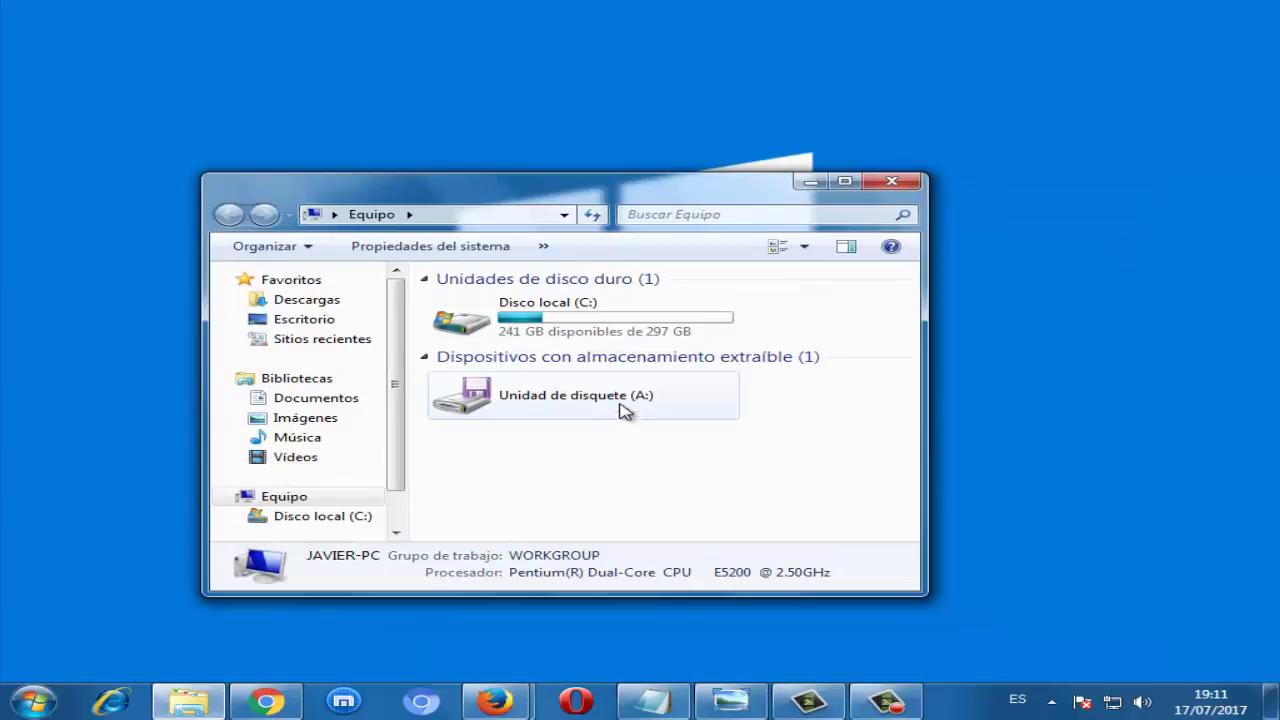
mouse_move(560, 322)
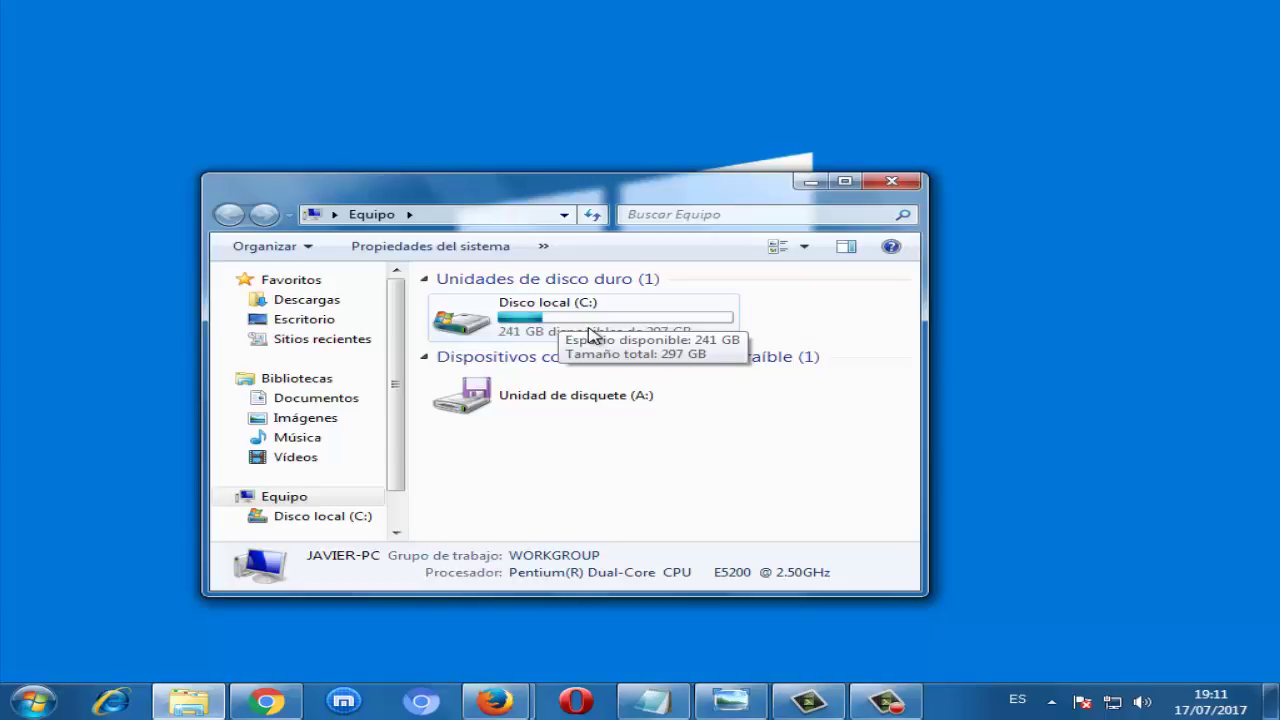
double_click(590, 335)
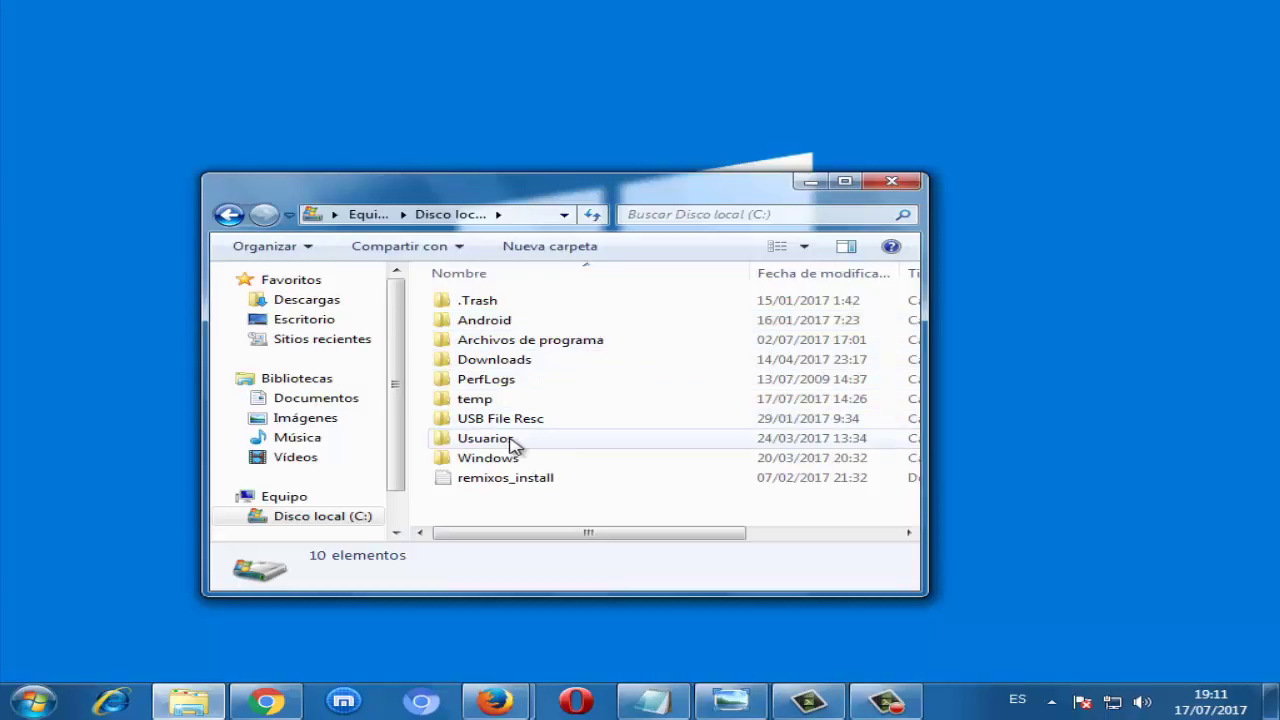
left_click(457, 446)
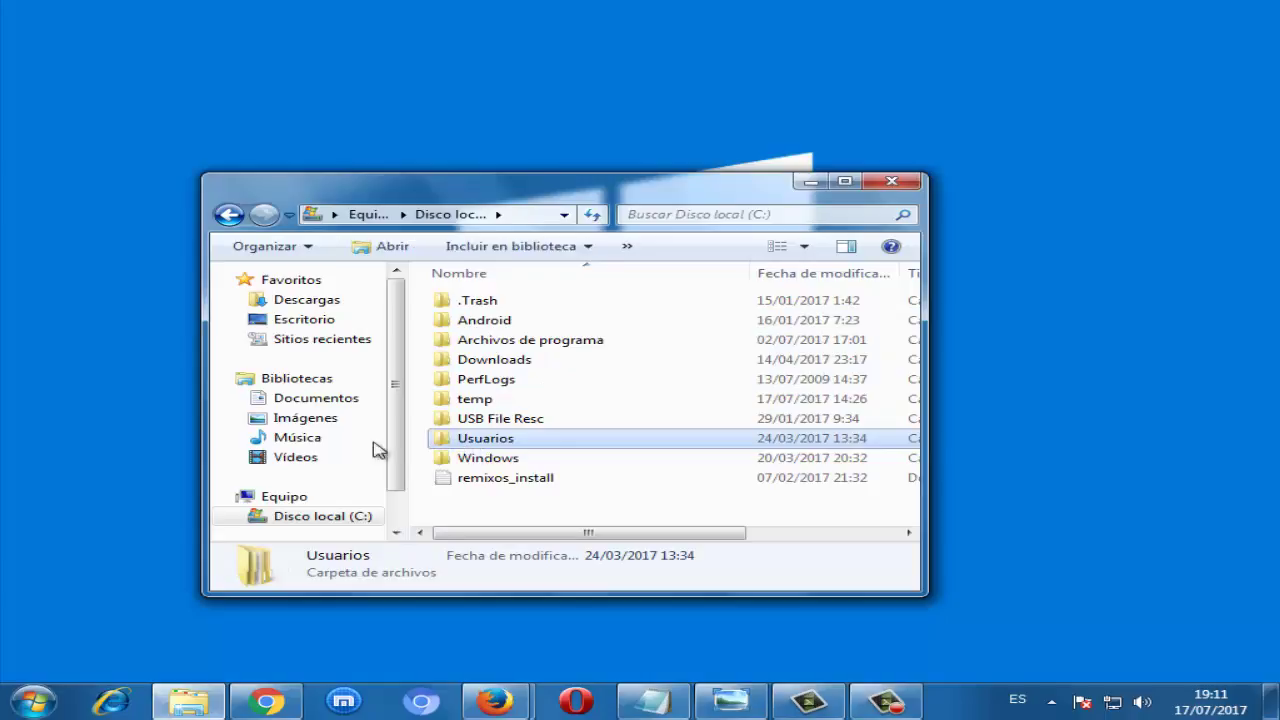
Step: Review screenshots 1 to 4 showing the folder path to the Microsoft Edge package in the photo viewer, and close it
mouse_move(730, 700)
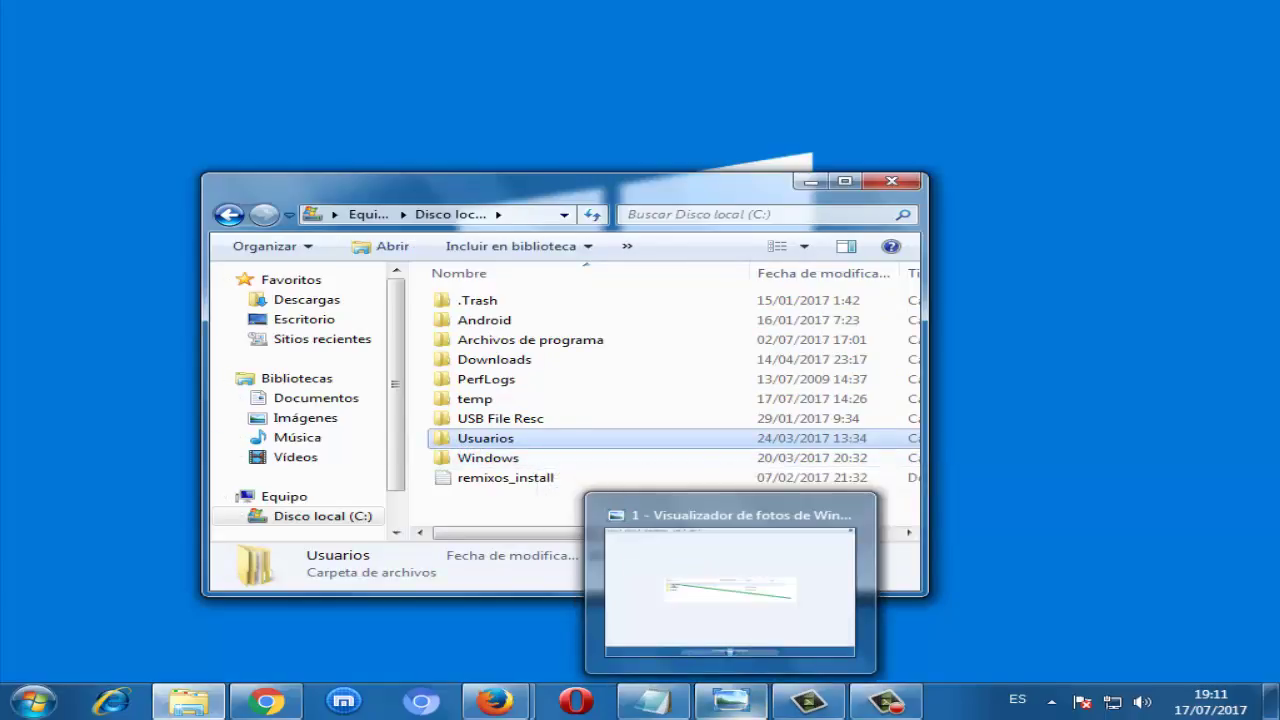
left_click(730, 700)
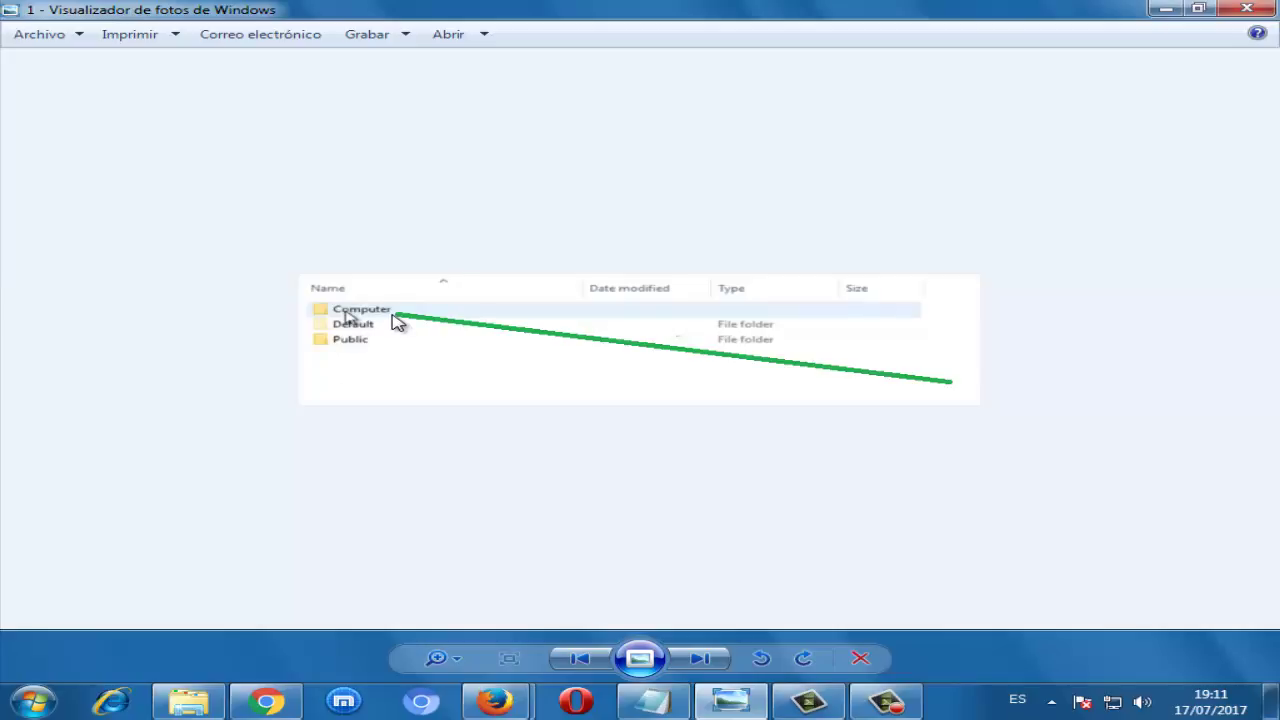
left_click(716, 667)
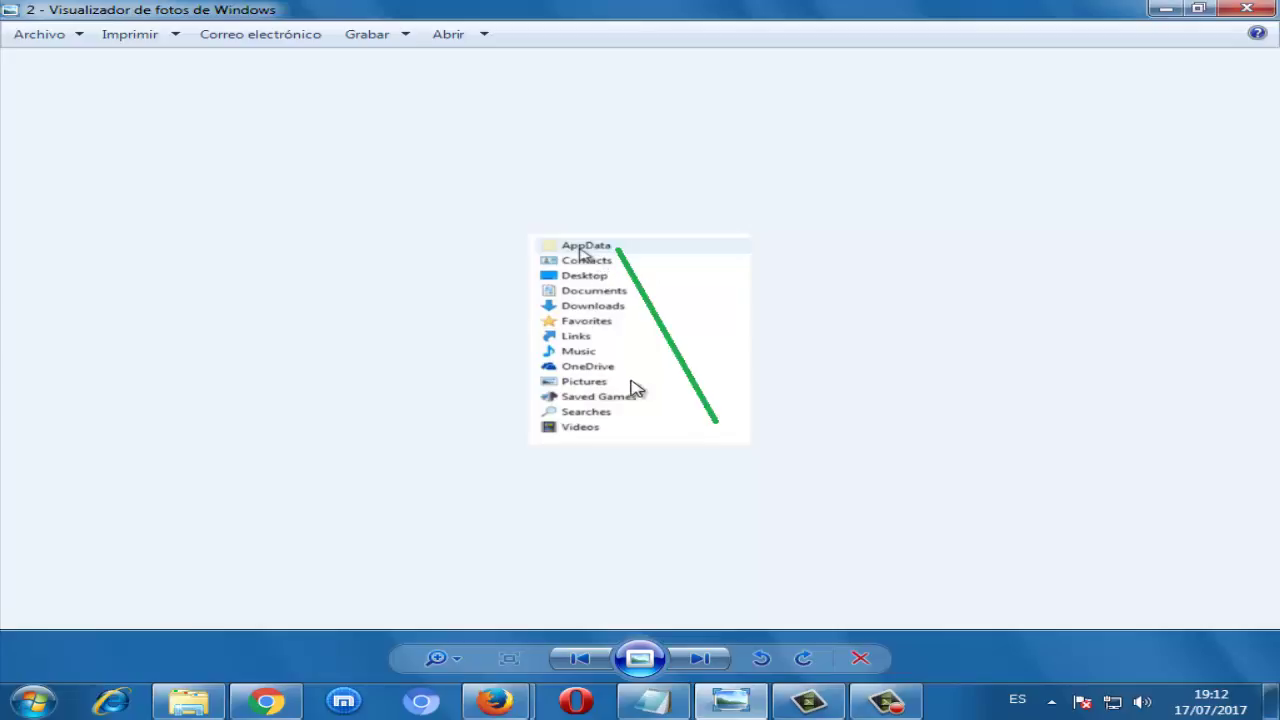
left_click(700, 659)
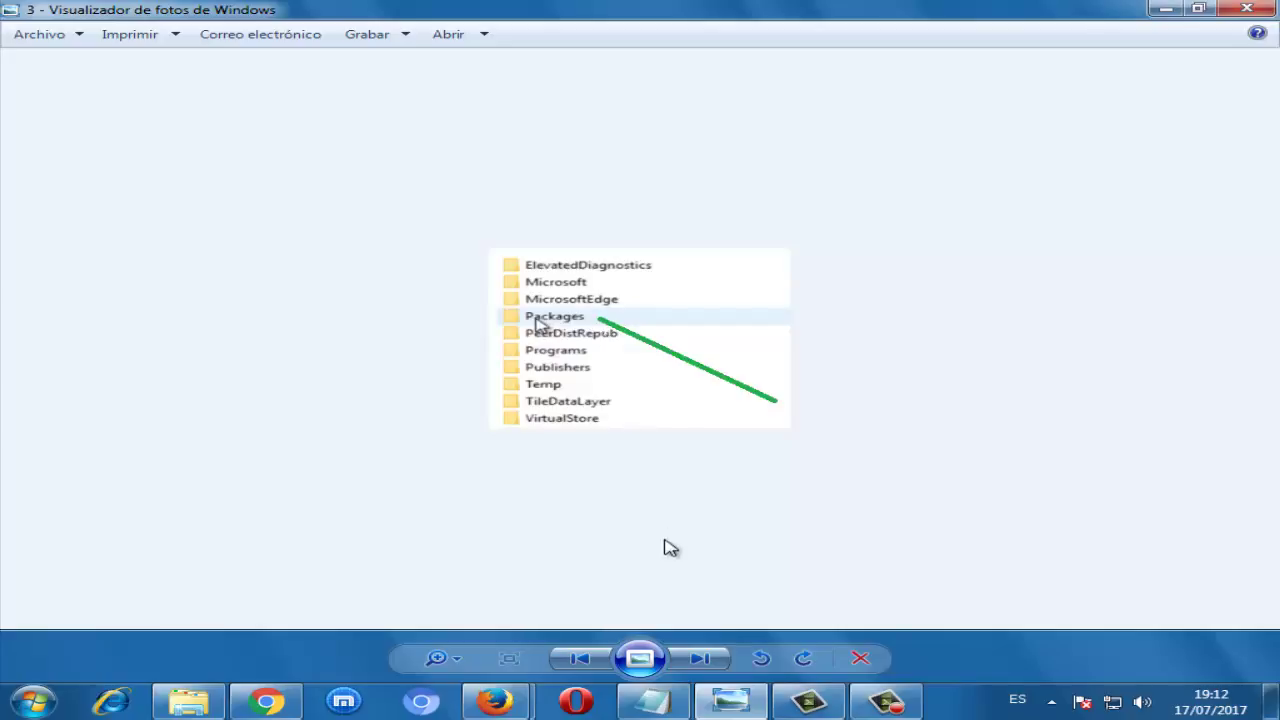
left_click(700, 658)
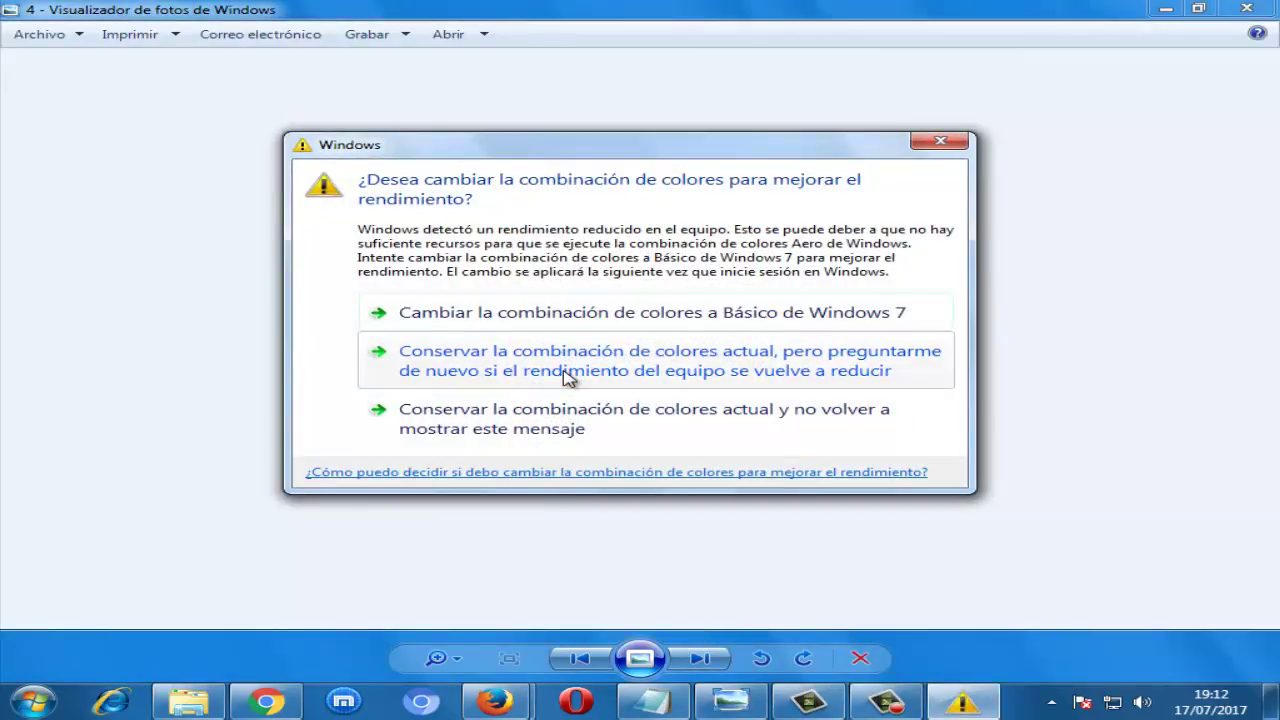
left_click(943, 146)
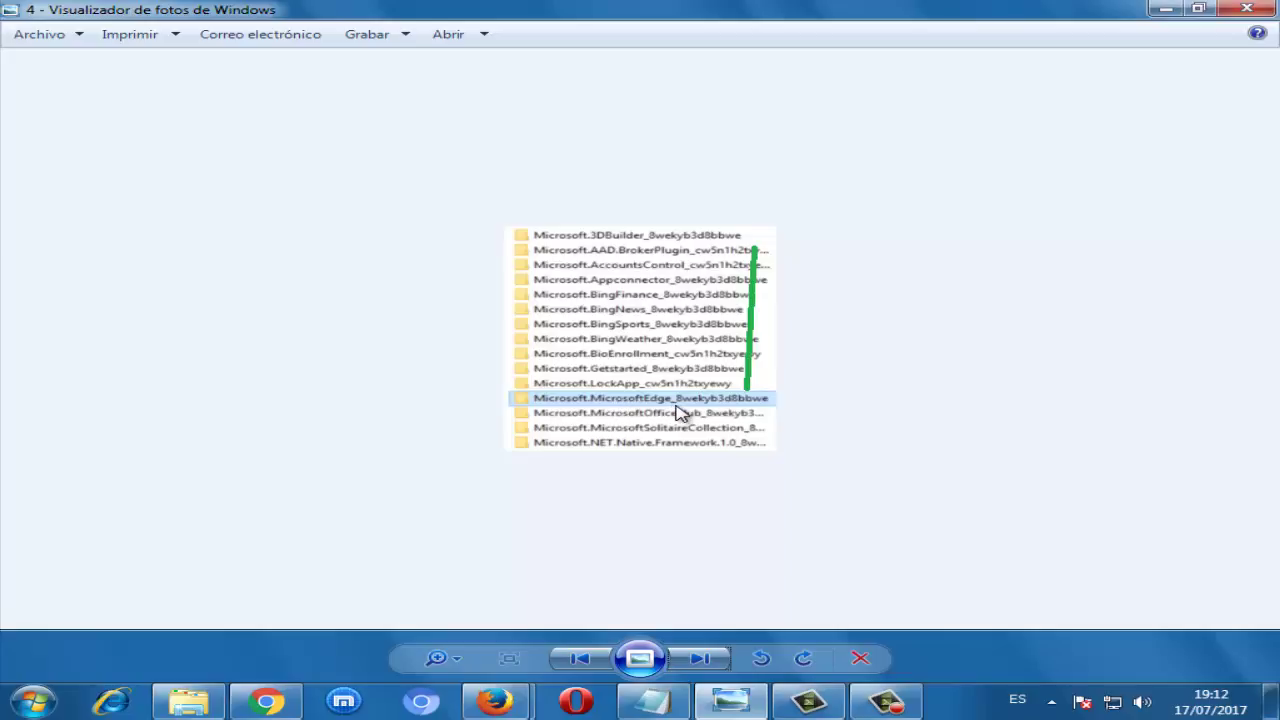
left_click(703, 659)
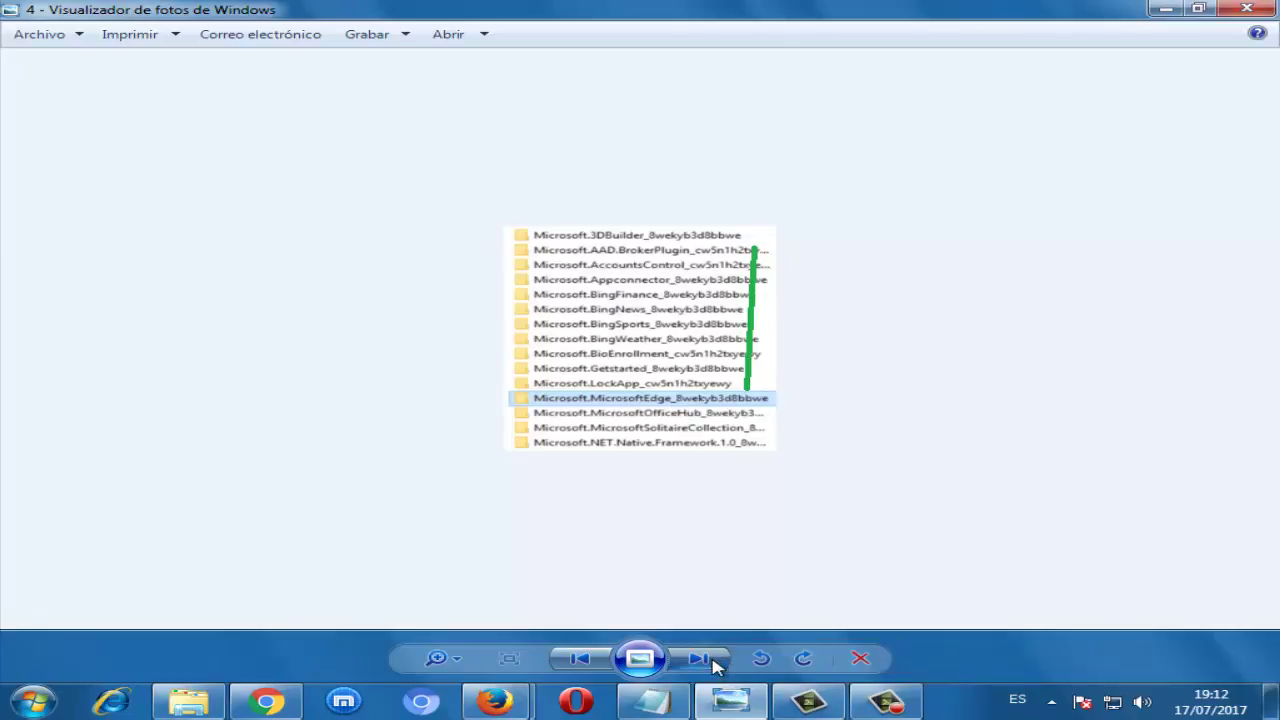
left_click(1232, 10)
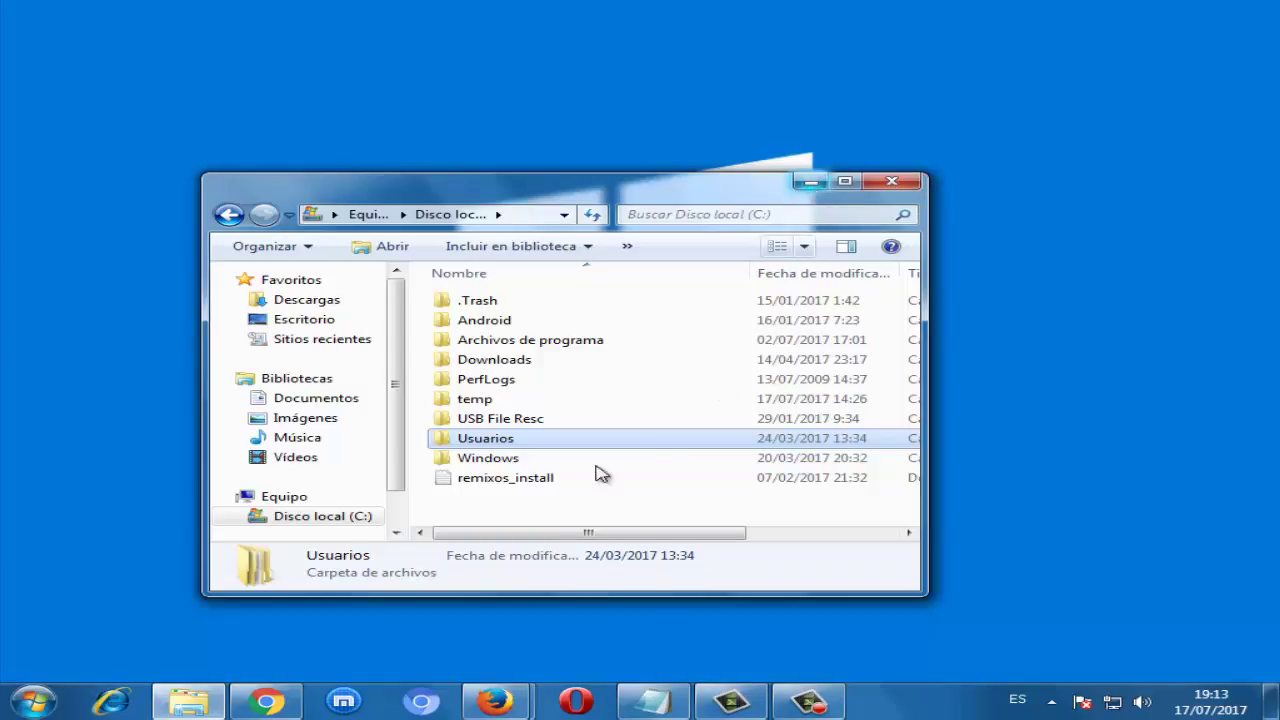
Step: Look at the actions available for the Usuarios folder, dismiss them and close the Disco local (C:) window
right_click(480, 440)
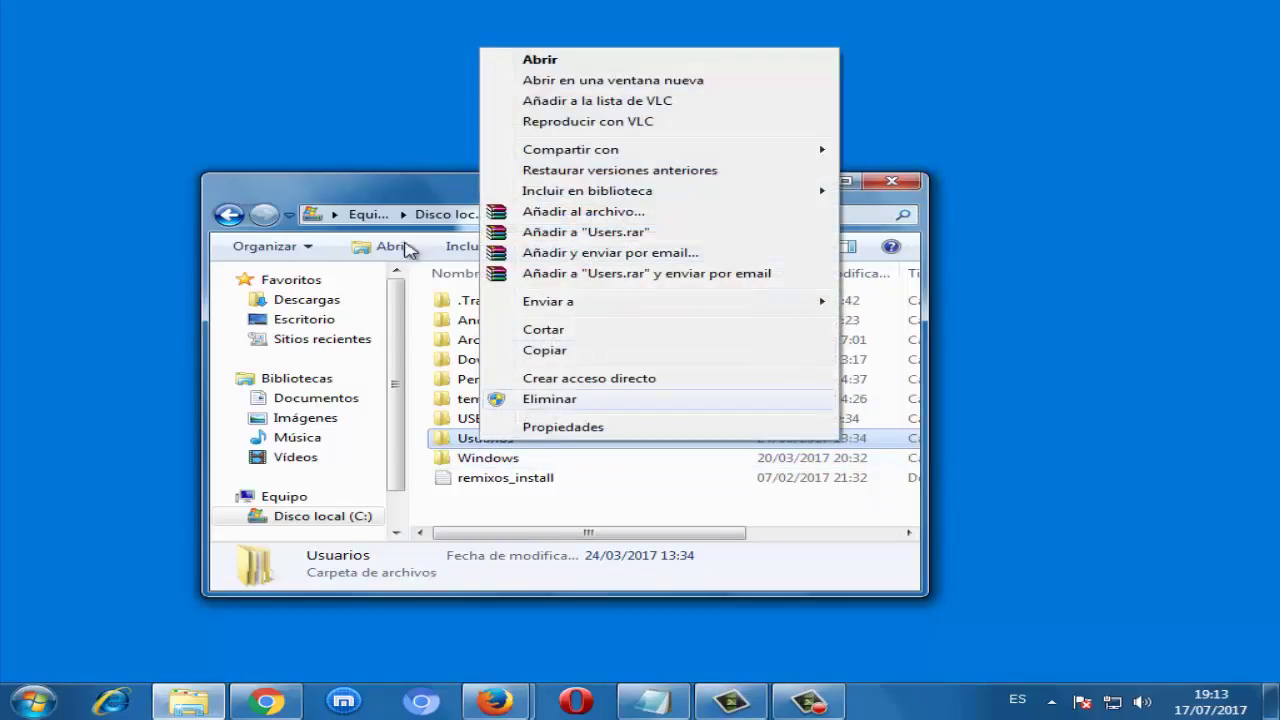
left_click(355, 150)
left_click(890, 183)
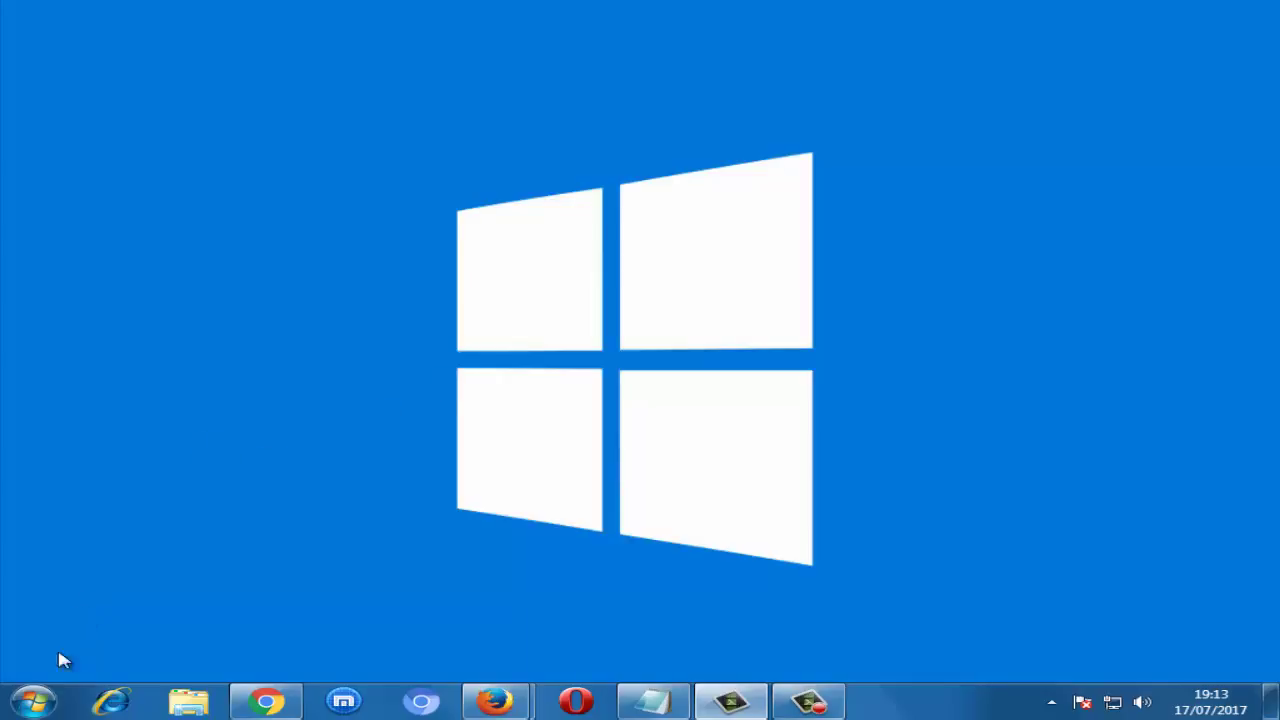
Step: Search the installed programs for "powershell" and run Windows PowerShell as administrator
left_click(40, 703)
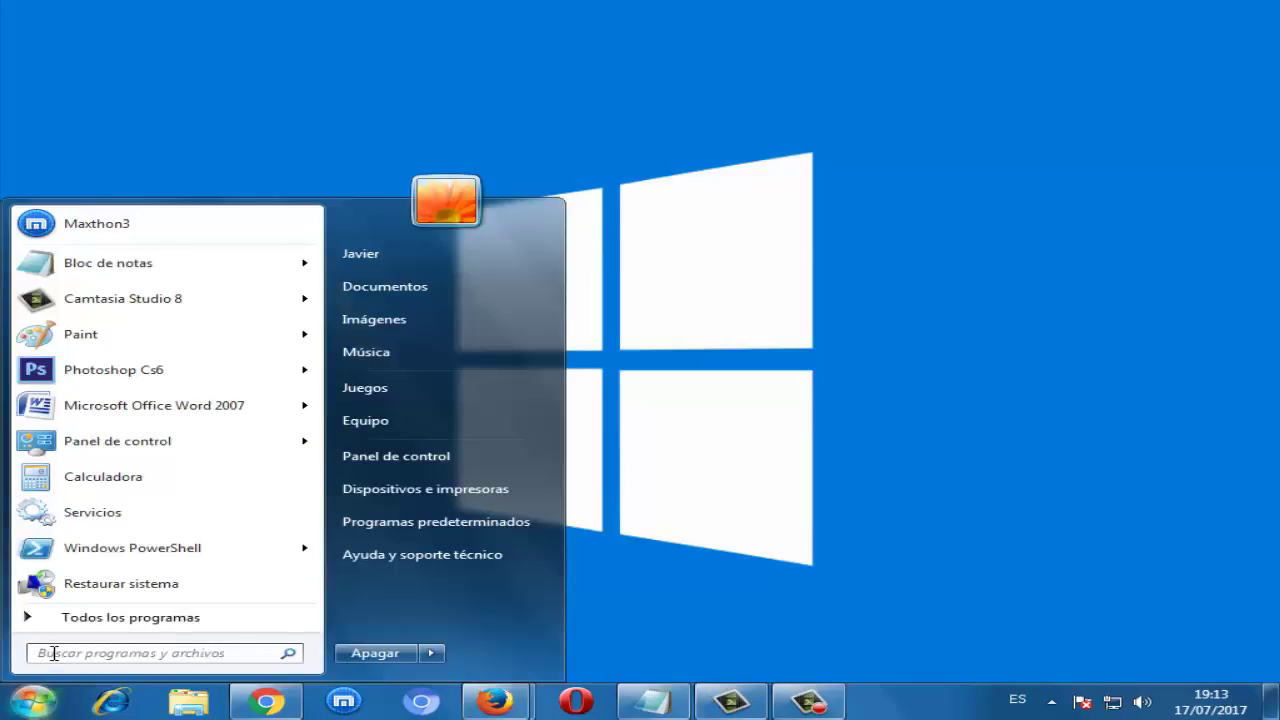
left_click(53, 653)
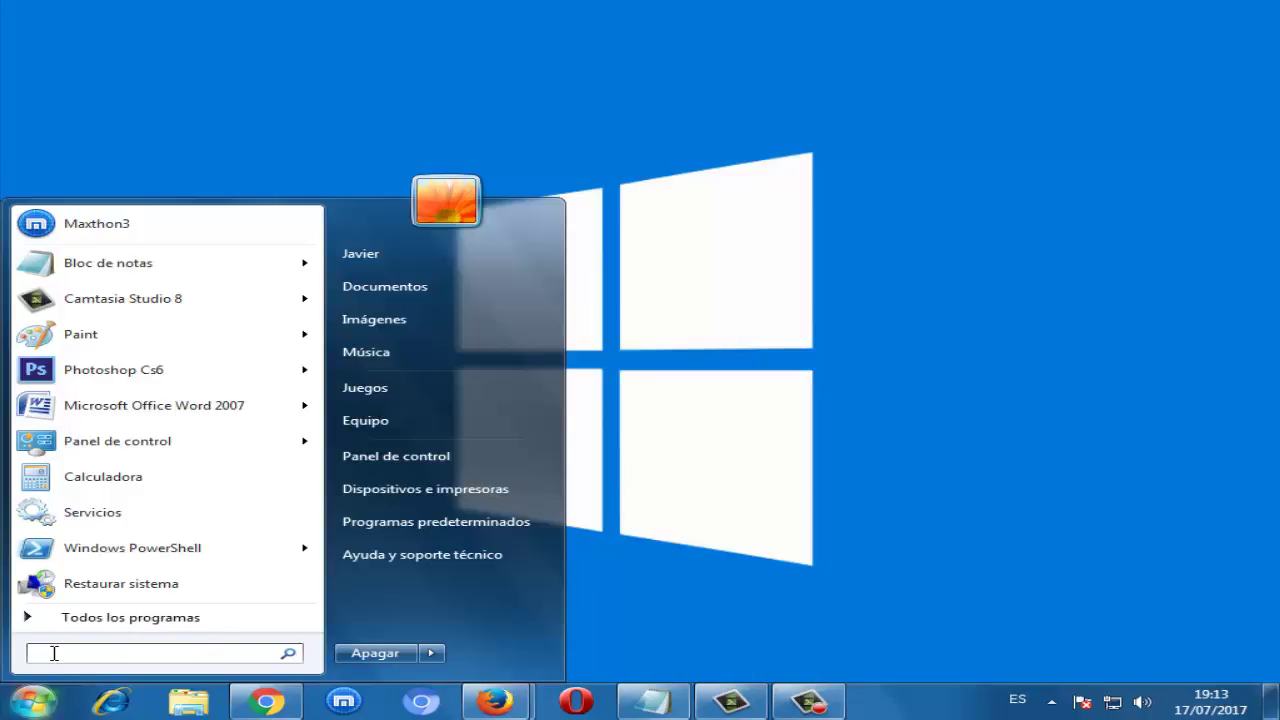
type("po")
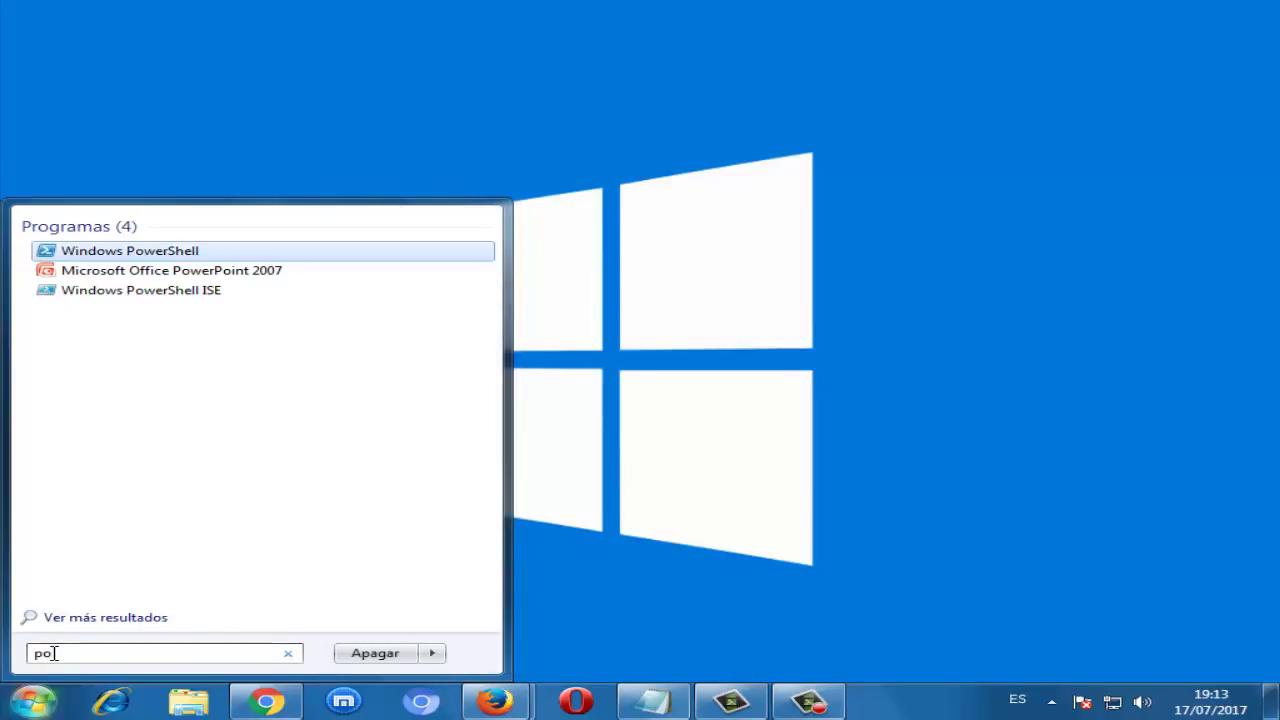
type("wershell")
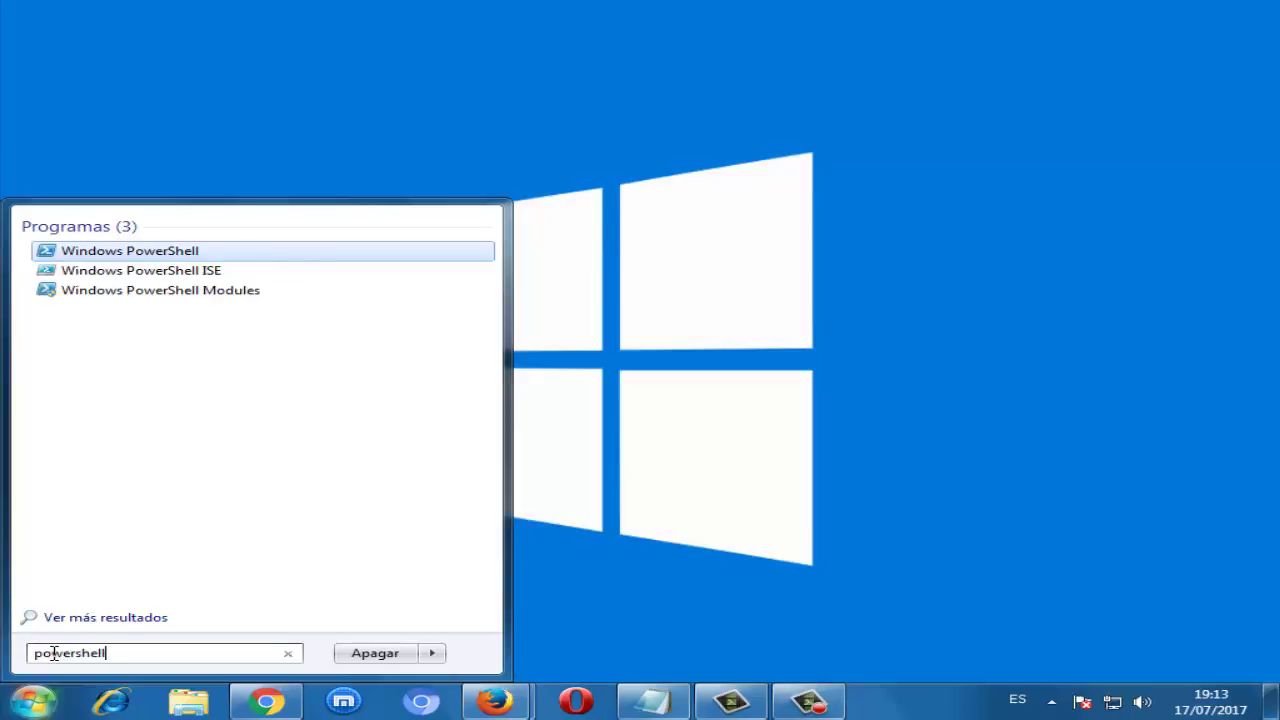
right_click(147, 258)
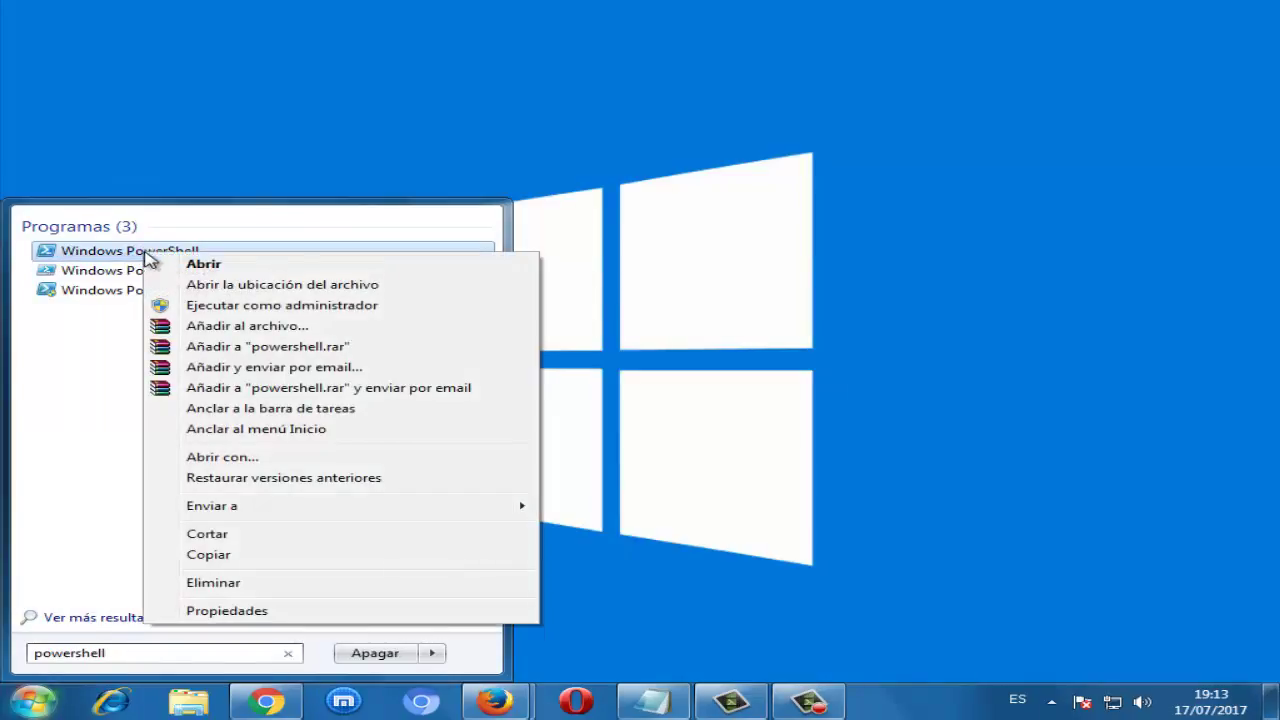
left_click(255, 305)
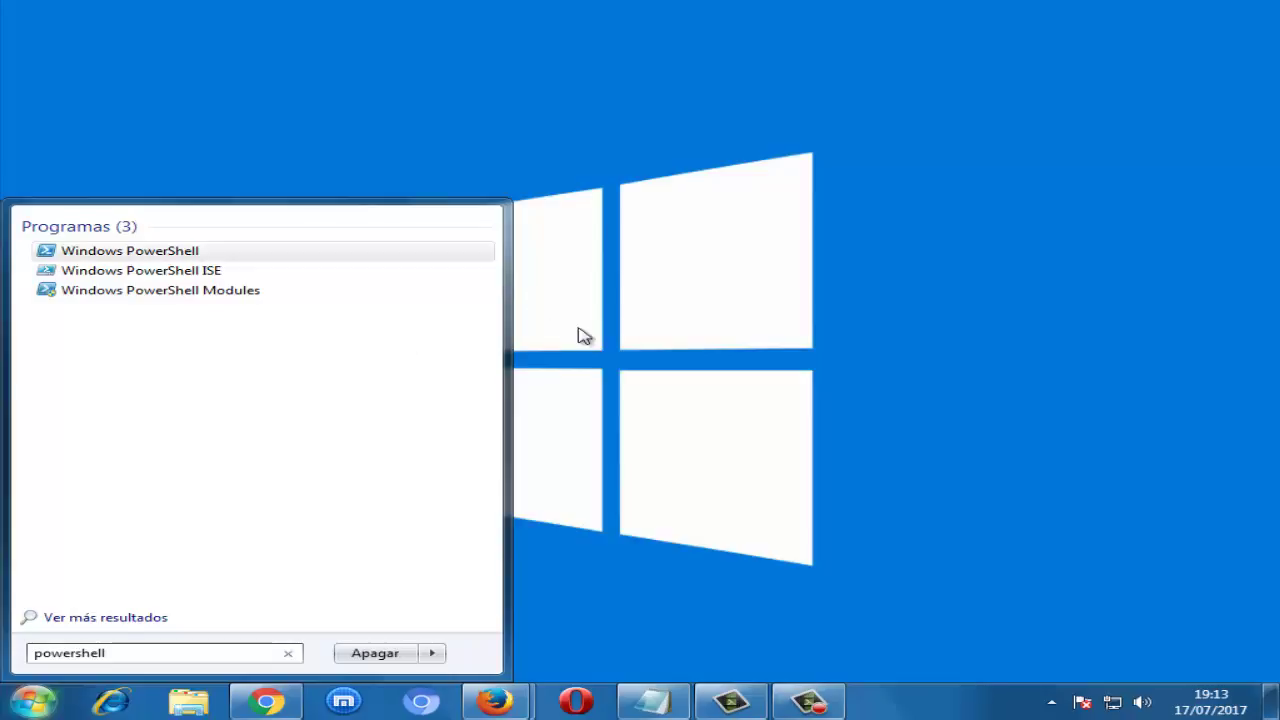
key("Return")
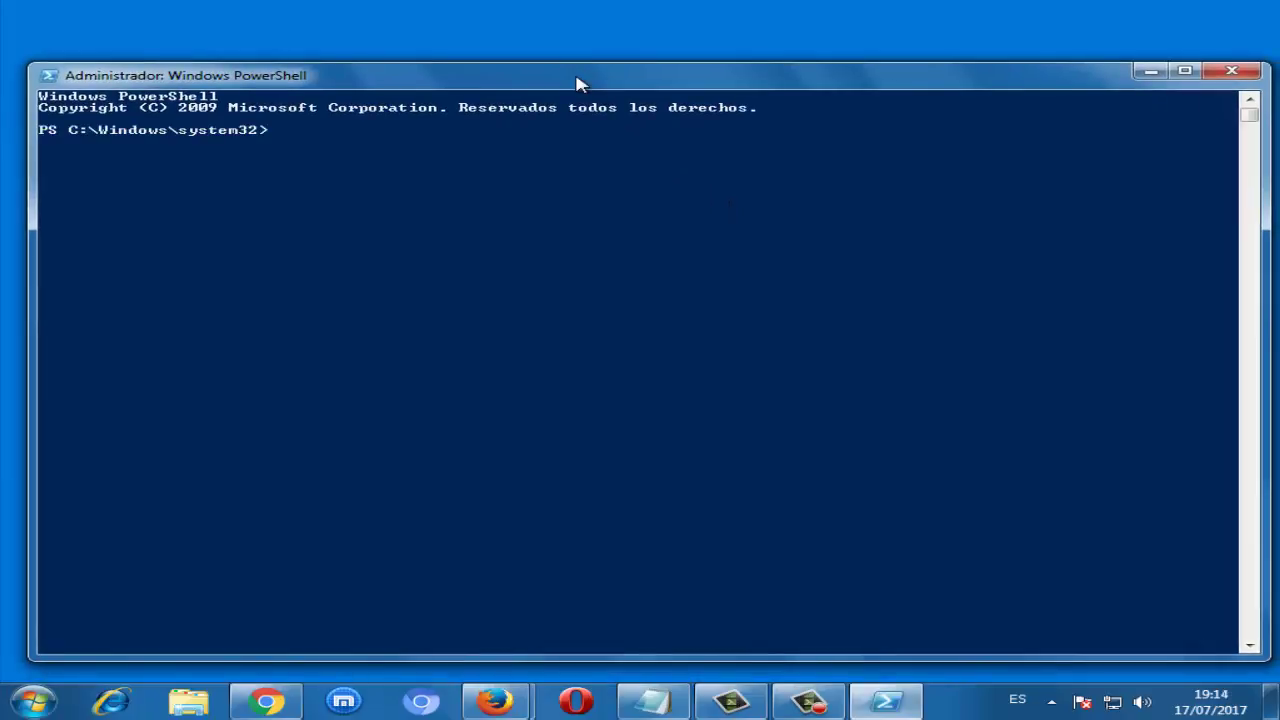
Step: Switch to Bloc de notas, copy the entire Microsoft Edge re-registration command and minimize the note
left_click(655, 703)
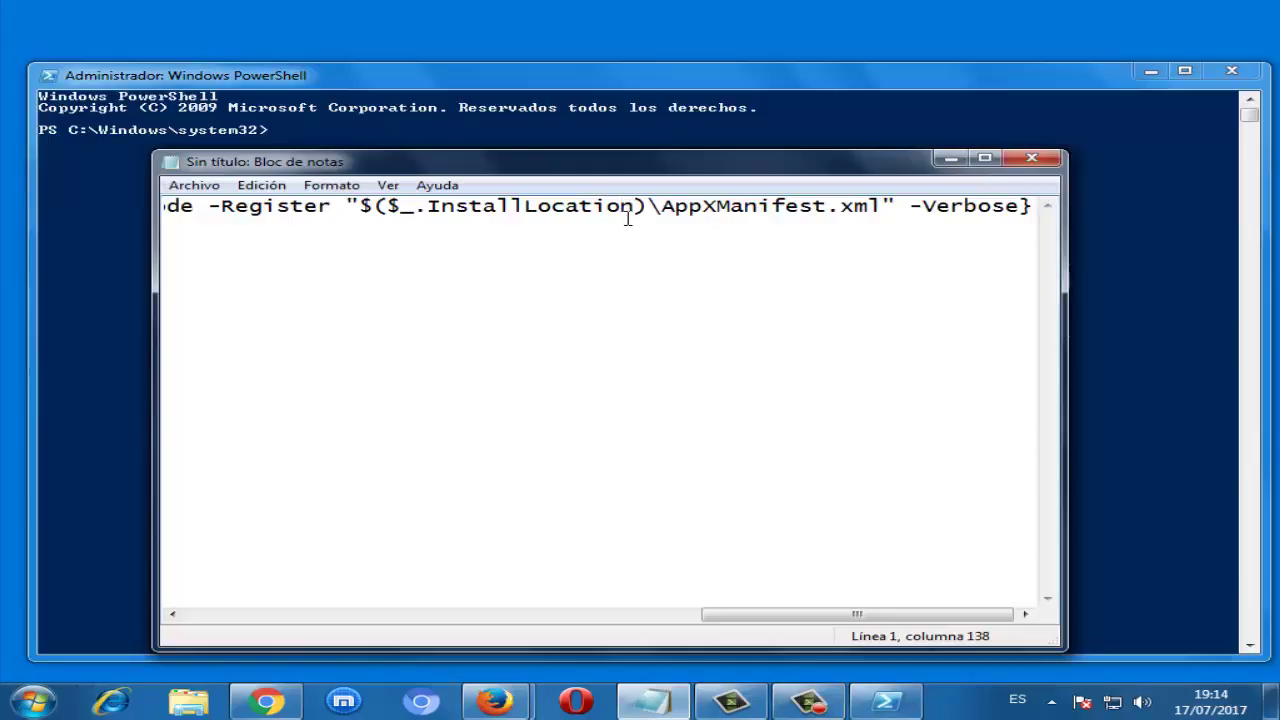
key("ctrl+a")
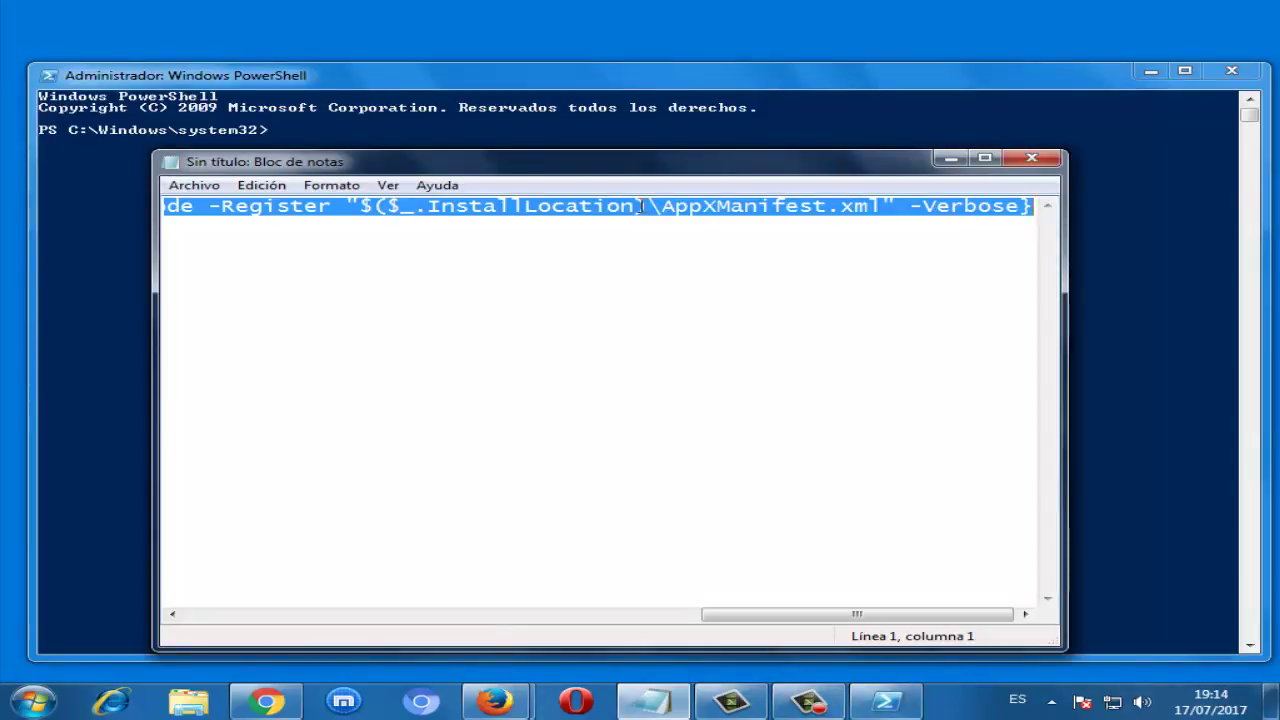
right_click(636, 218)
left_click(704, 266)
left_click(950, 159)
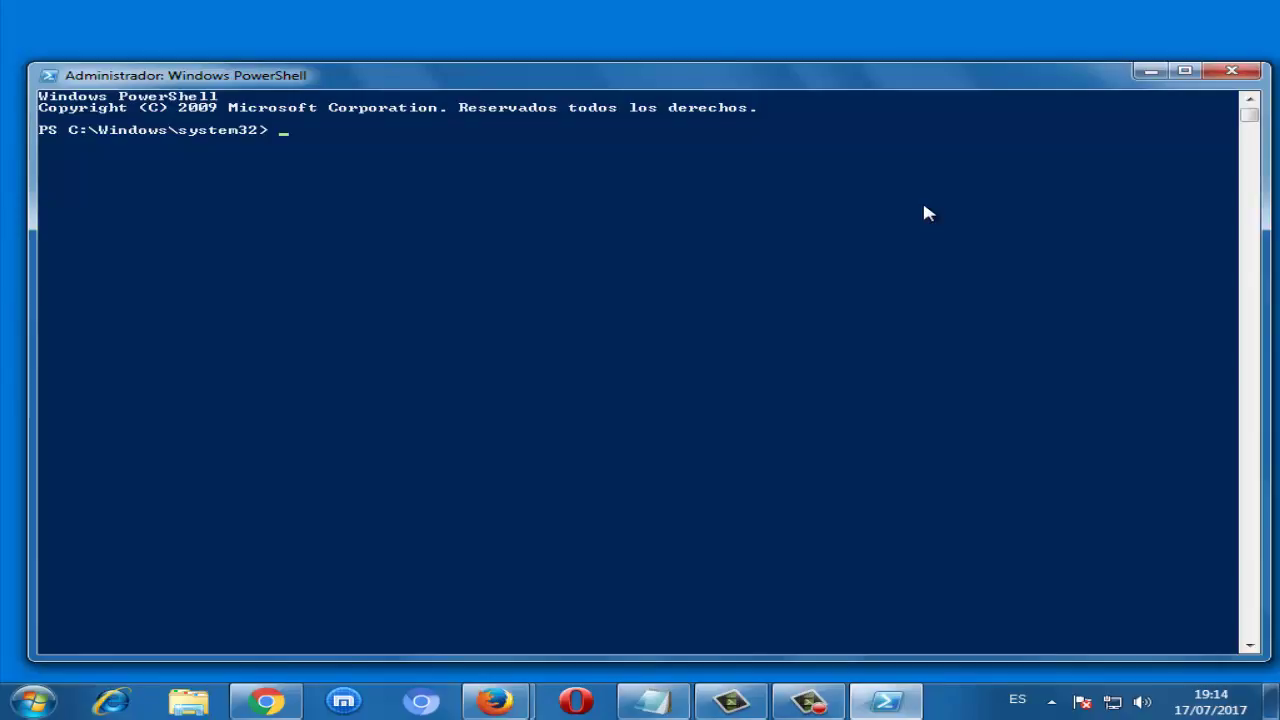
Step: Paste the copied Get-AppXPackage command for Microsoft.MicrosoftEdge at the Windows PowerShell prompt
key("ctrl+v")
key("BackSpace")
right_click(545, 77)
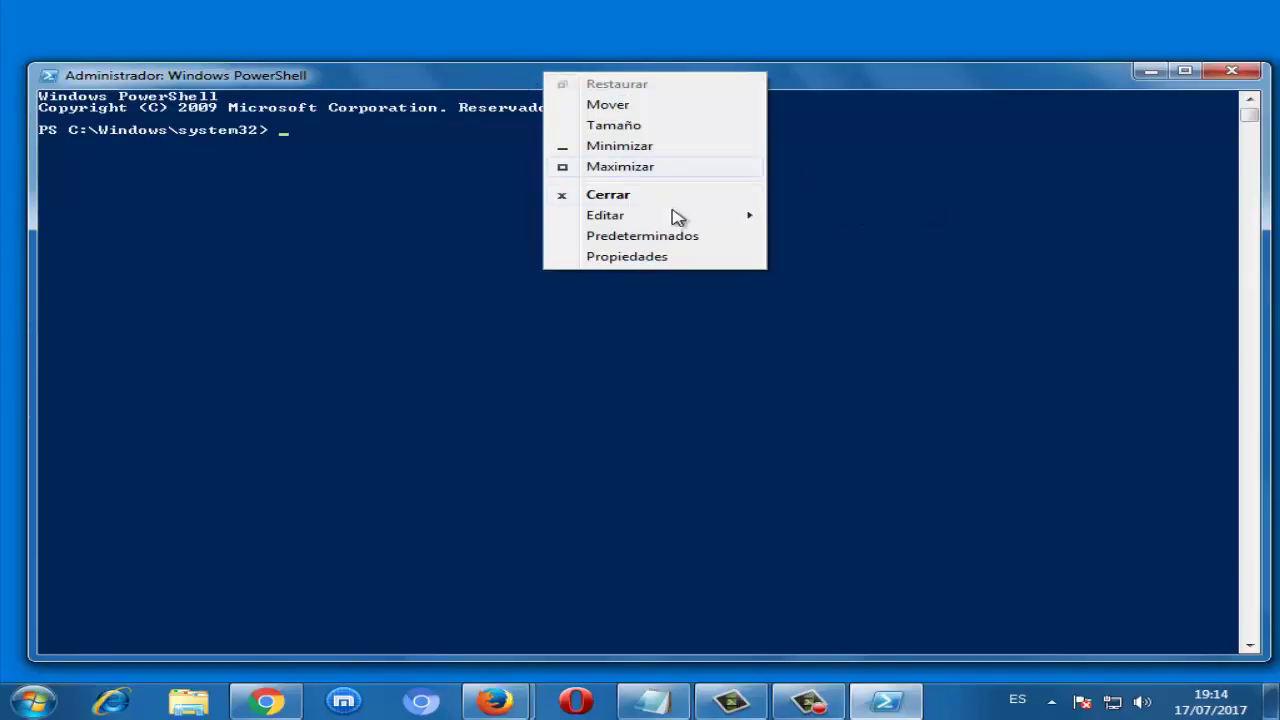
mouse_move(677, 220)
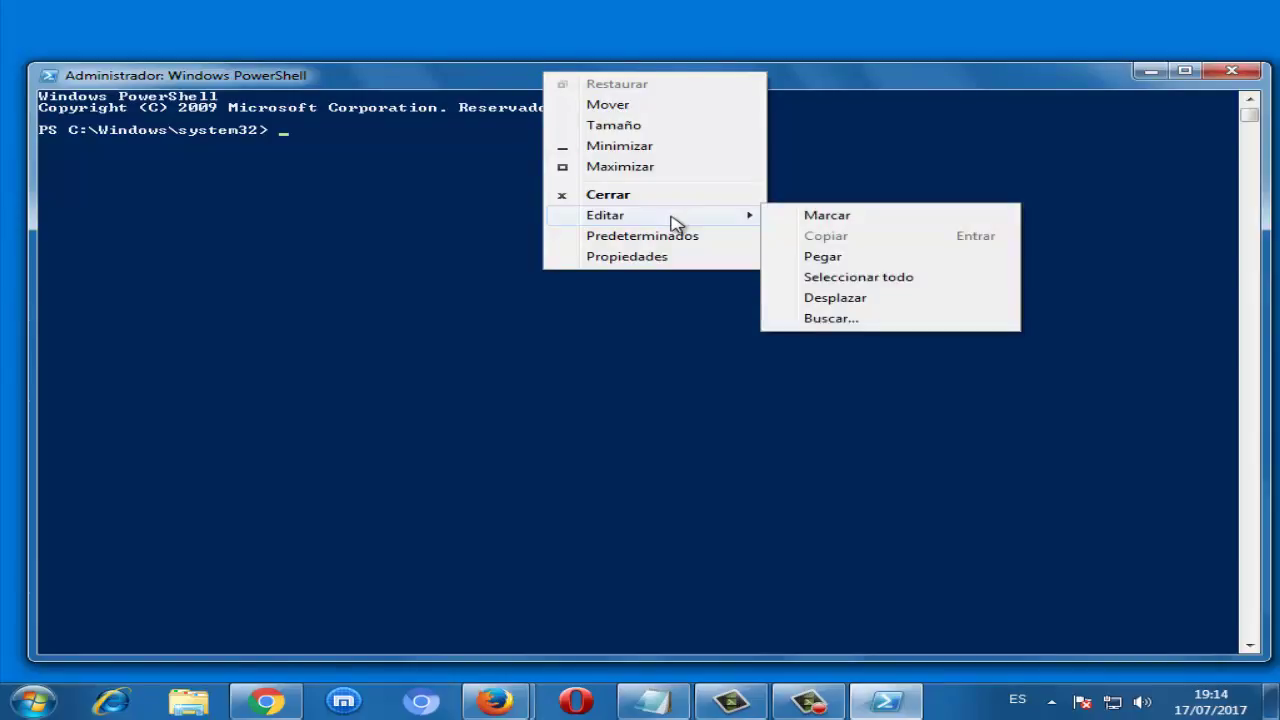
left_click(826, 256)
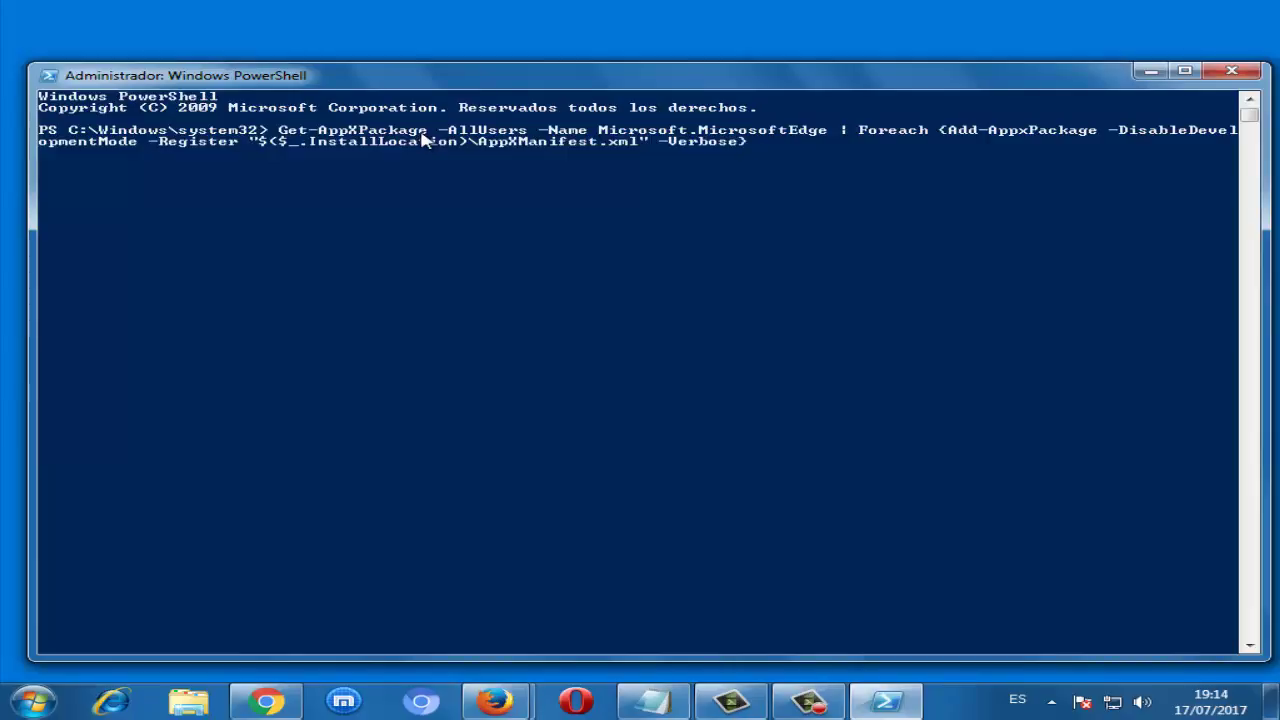
Step: Close Windows PowerShell without running the command and dismiss the Windows color scheme dialog
left_click(1232, 74)
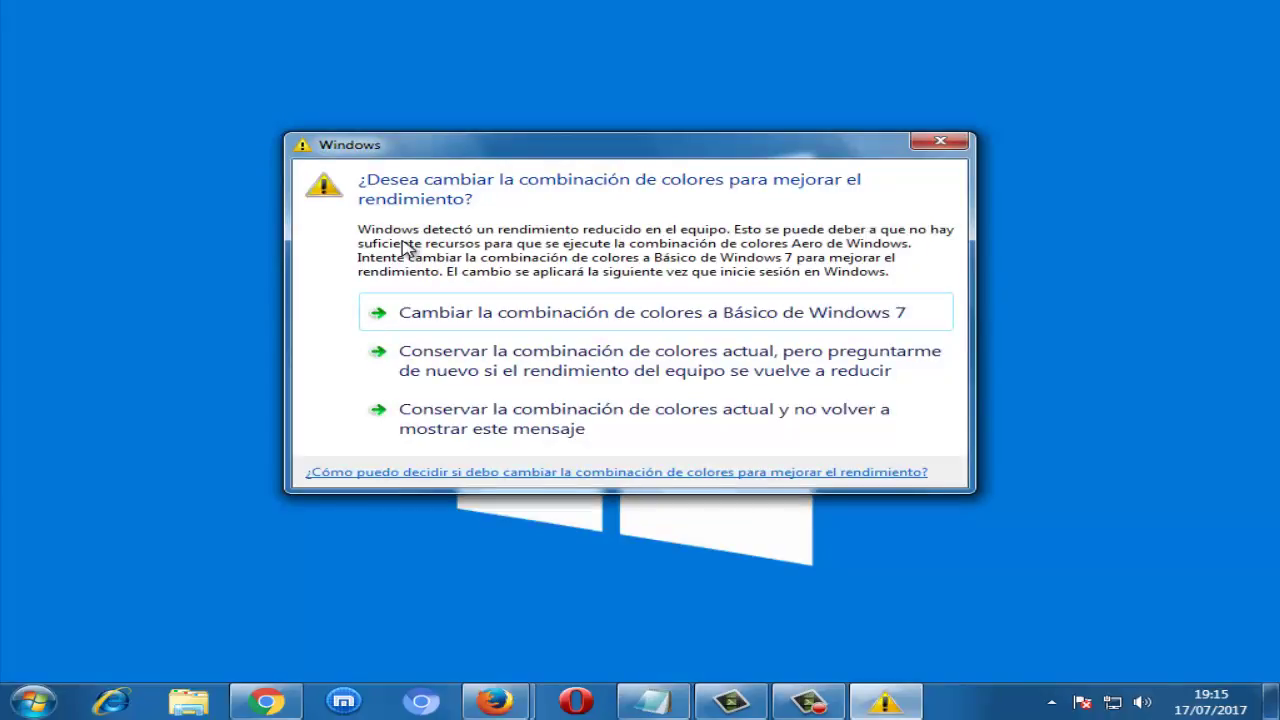
left_click(916, 143)
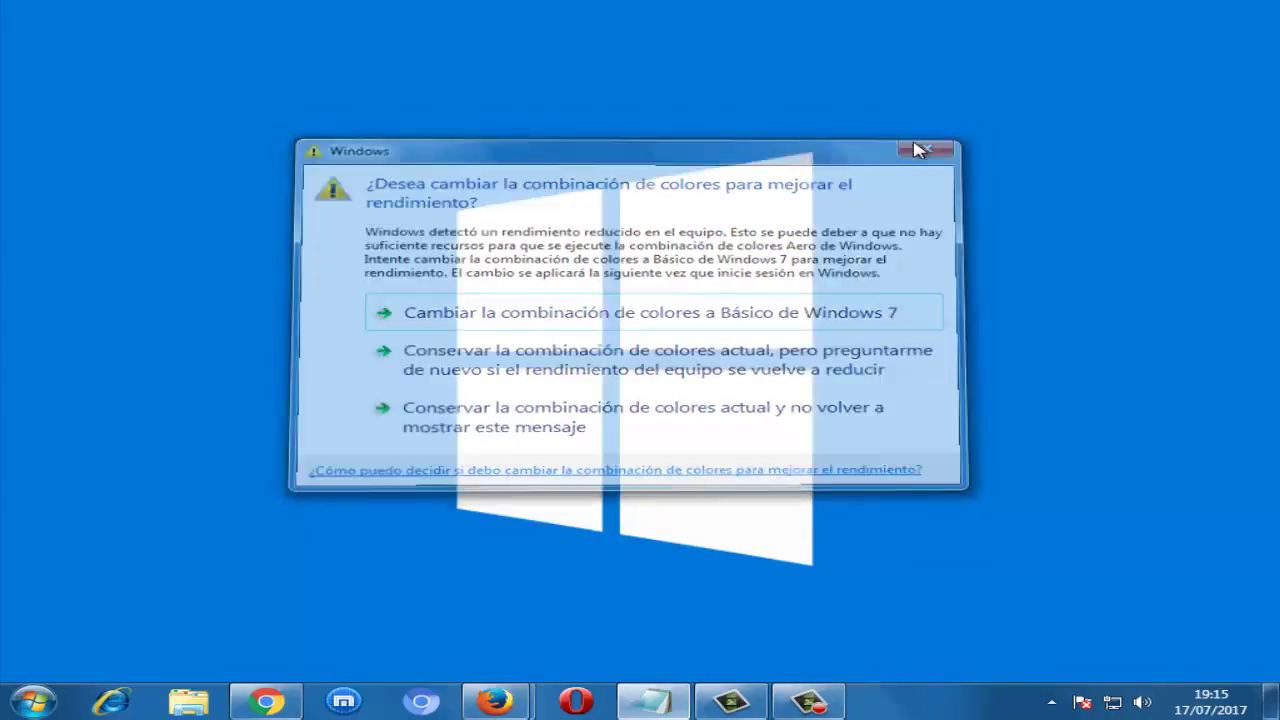